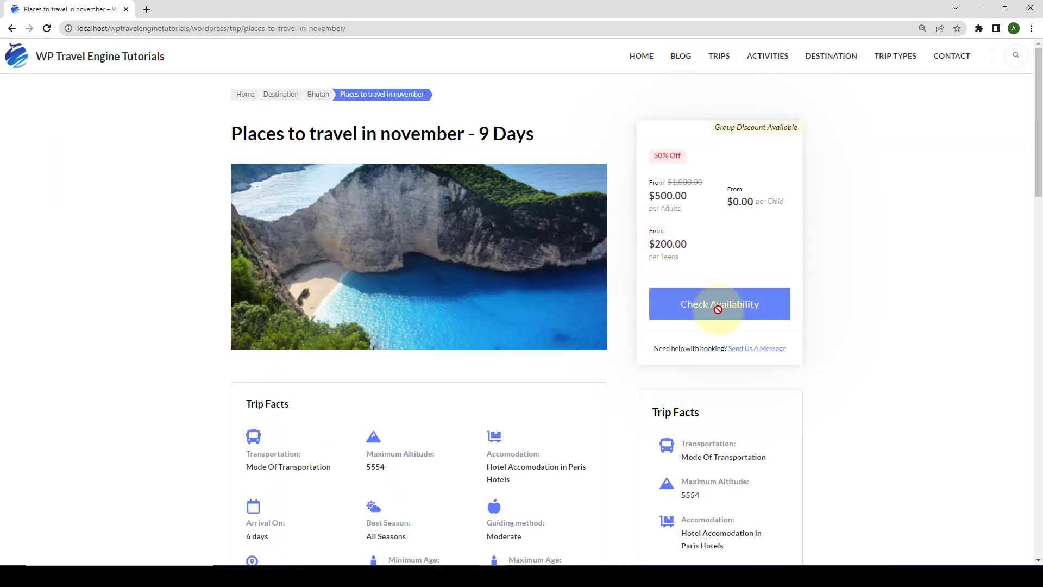
Step: Book the November trip for April 20 with 6 adults, 1 child and 1 teen, then proceed to checkout
{"action": "left_click", "coordinate": [717, 303]}
{"action": "left_click", "coordinate": [425, 268]}
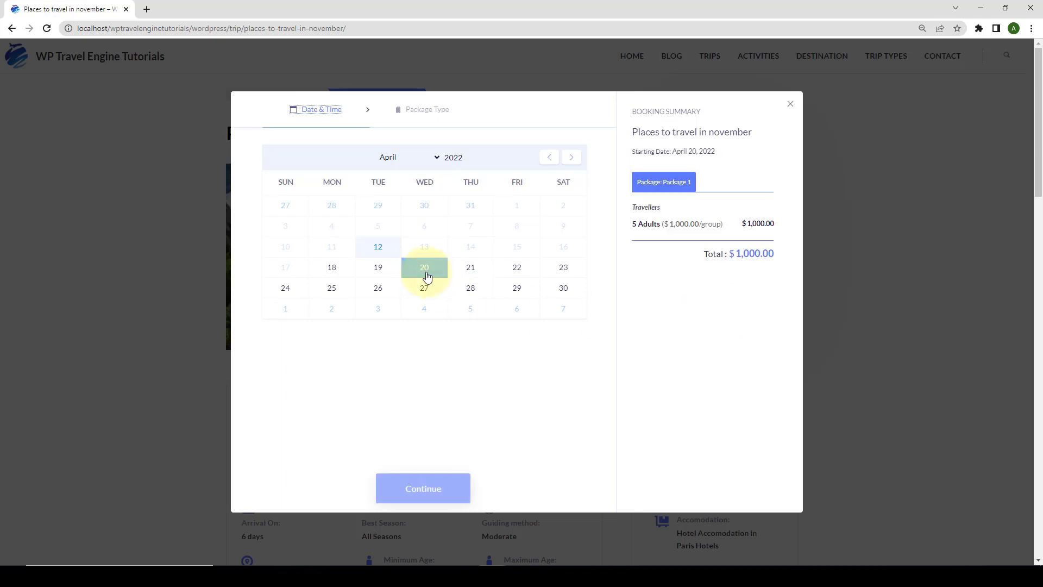
{"action": "left_click", "coordinate": [436, 489]}
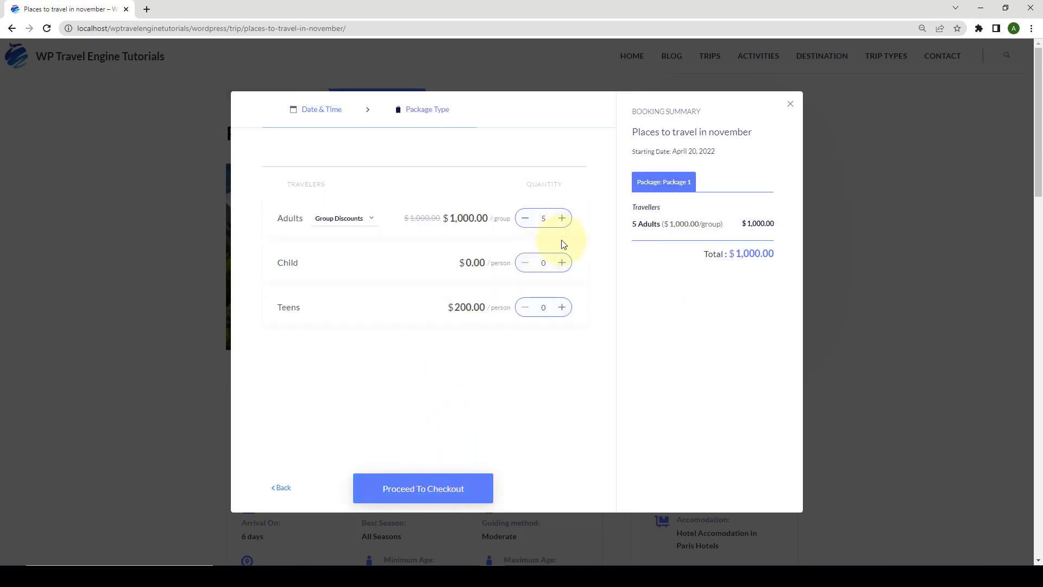
{"action": "left_click", "coordinate": [562, 218]}
{"action": "left_click", "coordinate": [562, 262]}
{"action": "left_click", "coordinate": [562, 306]}
{"action": "left_click", "coordinate": [441, 495]}
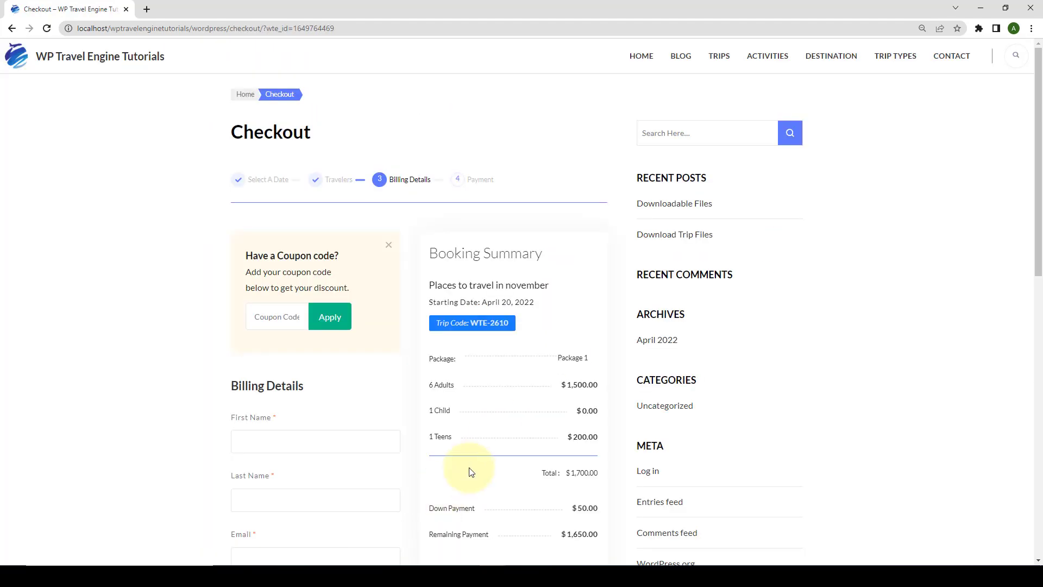
Step: At the down payment options, switch the checkout to Full payment (100%), making $1,700.00 payable now
{"action": "scroll", "coordinate": [467, 470], "scroll_direction": "down", "scroll_amount": 2}
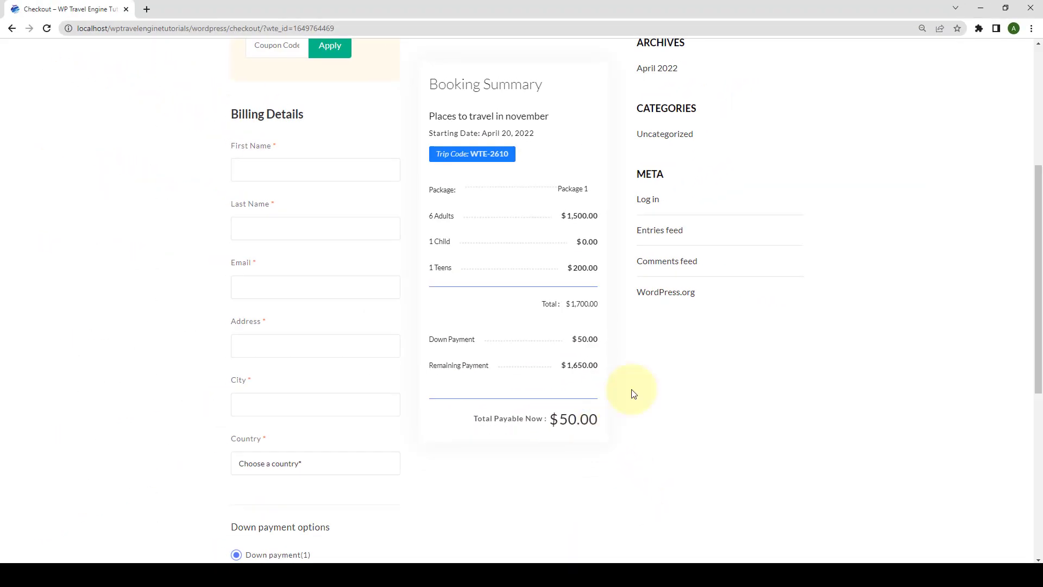
{"action": "scroll", "coordinate": [633, 396], "scroll_direction": "down", "scroll_amount": 4}
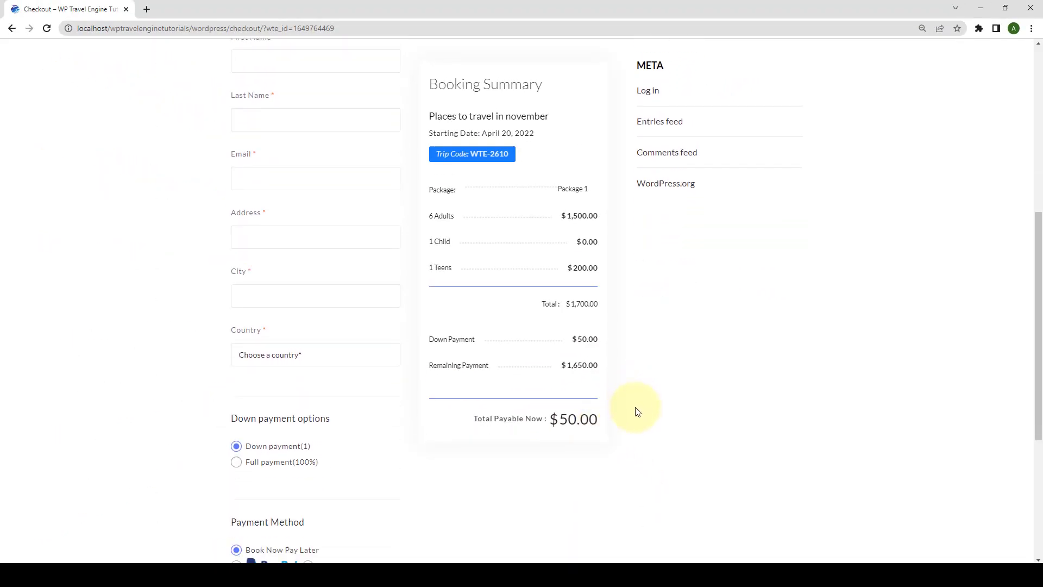
{"action": "scroll", "coordinate": [562, 407], "scroll_direction": "down", "scroll_amount": 1}
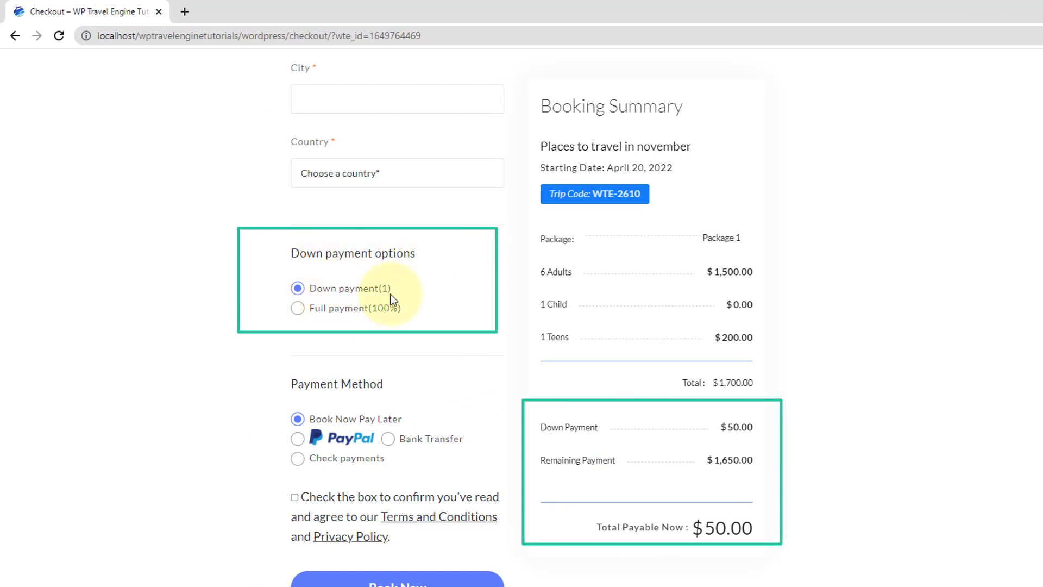
{"action": "left_click", "coordinate": [307, 312]}
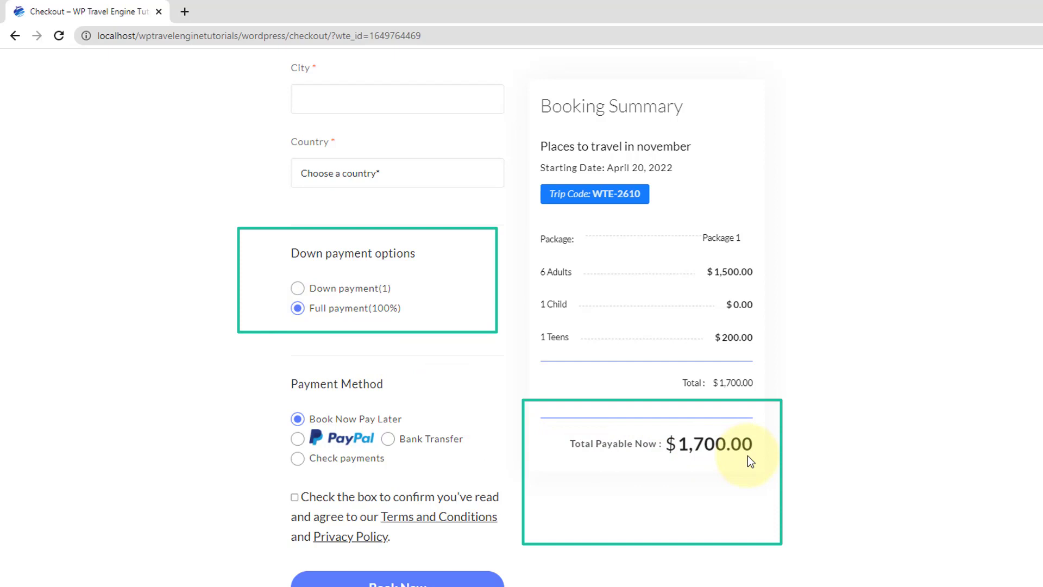
{"action": "left_click", "coordinate": [296, 288]}
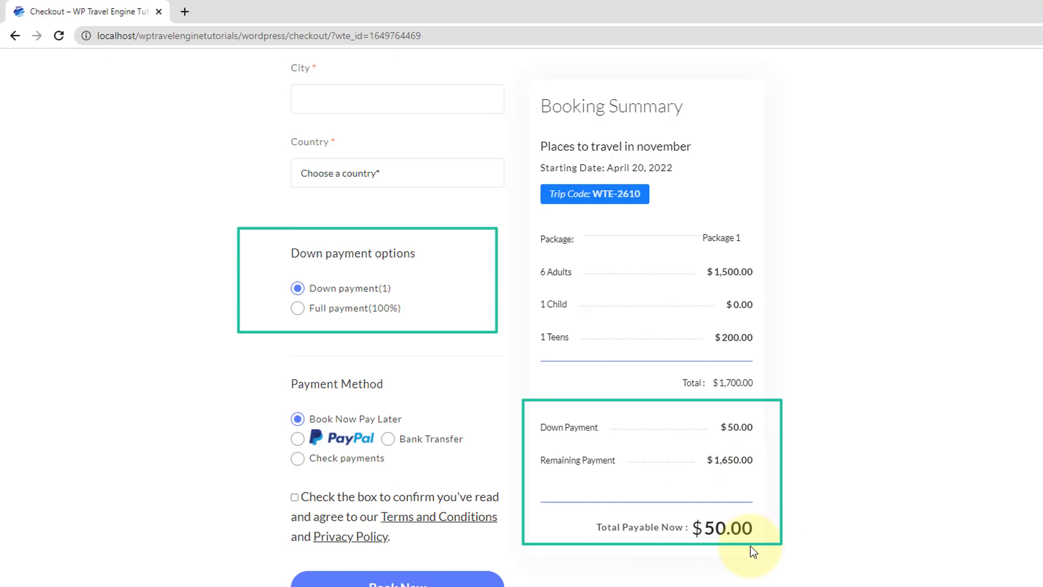
{"action": "left_click", "coordinate": [303, 309]}
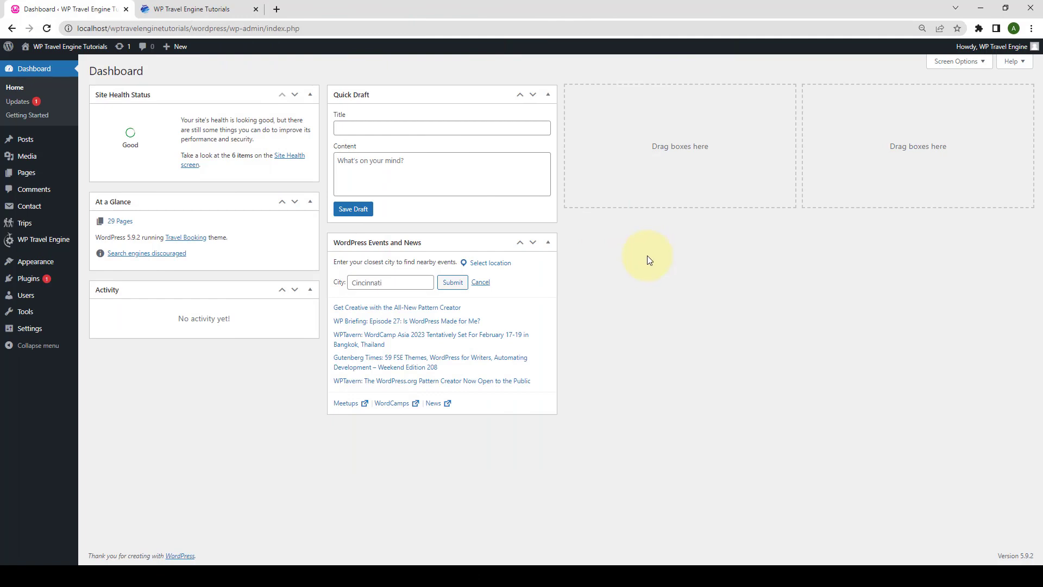
Step: Upload Partial Payment.zip via Plugins > Add New > Upload Plugin and install it
{"action": "mouse_move", "coordinate": [58, 288]}
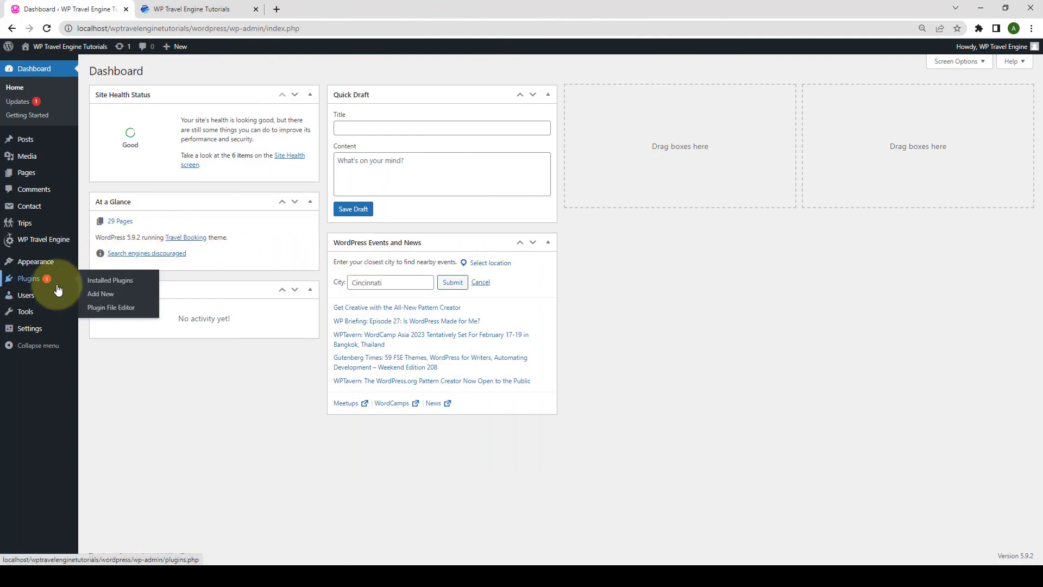
{"action": "left_click", "coordinate": [101, 294]}
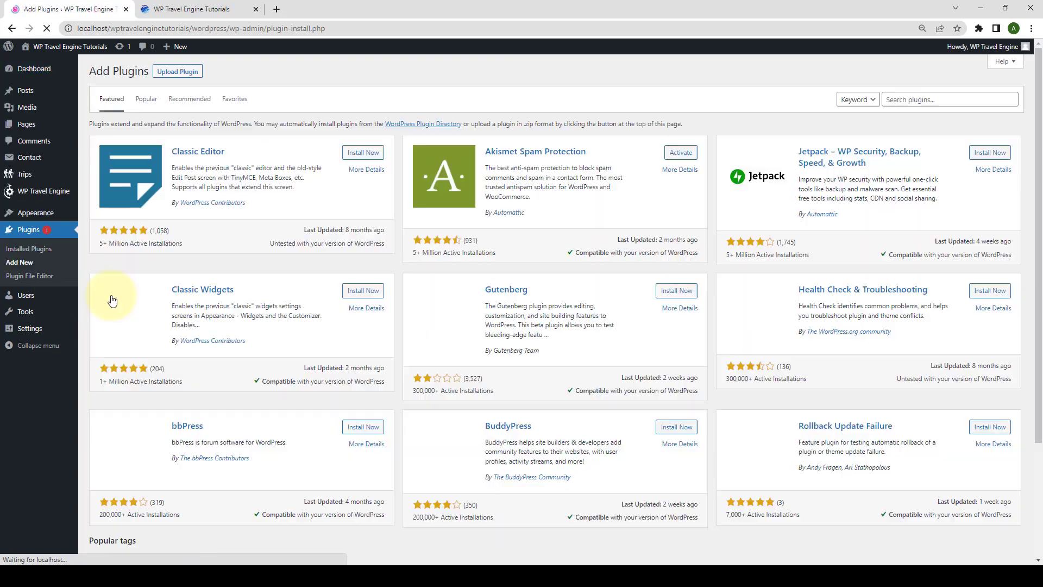
{"action": "left_click", "coordinate": [198, 74]}
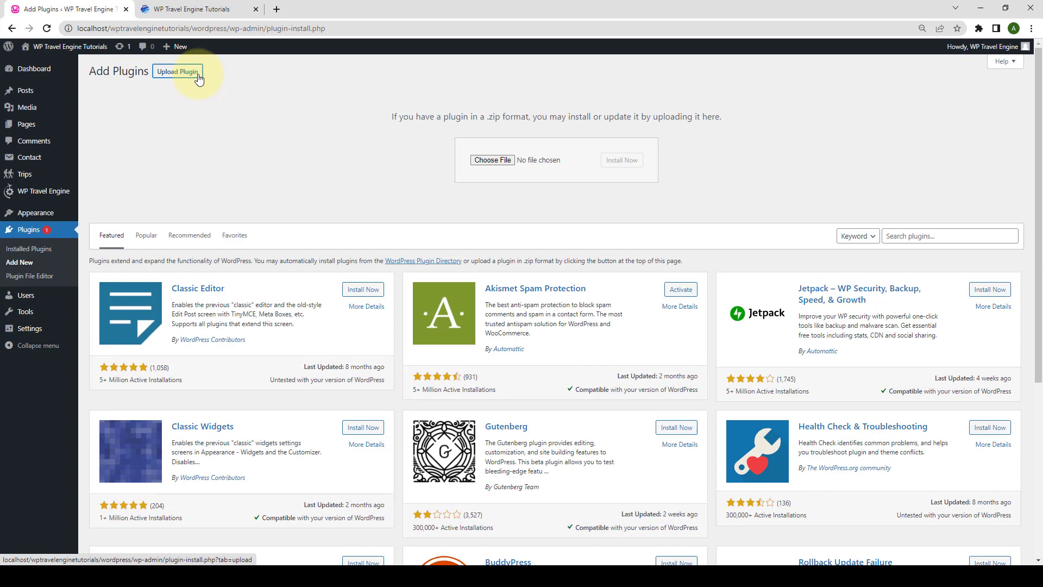
{"action": "left_click", "coordinate": [492, 160]}
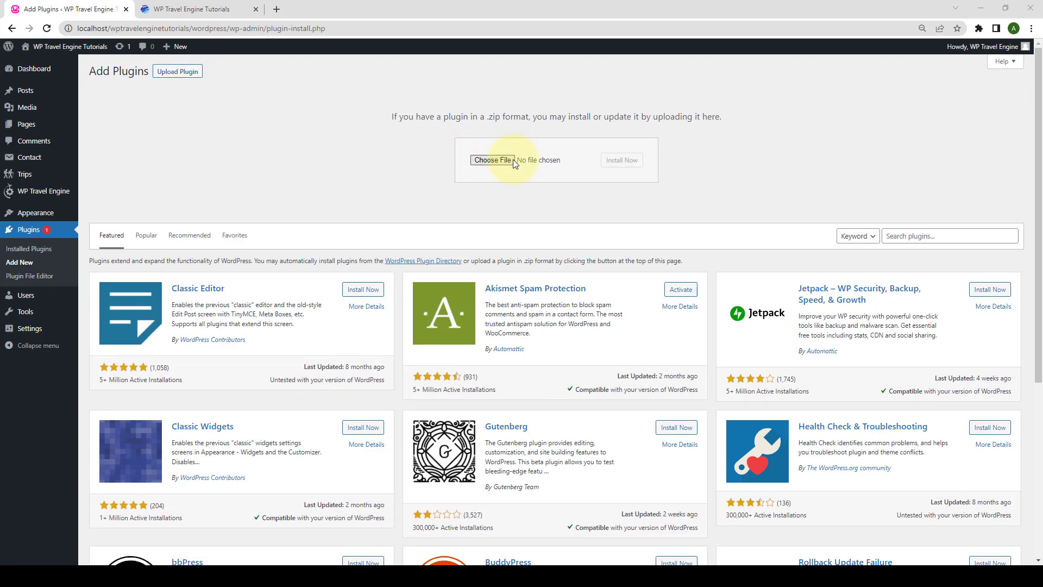
{"action": "left_click", "coordinate": [336, 111]}
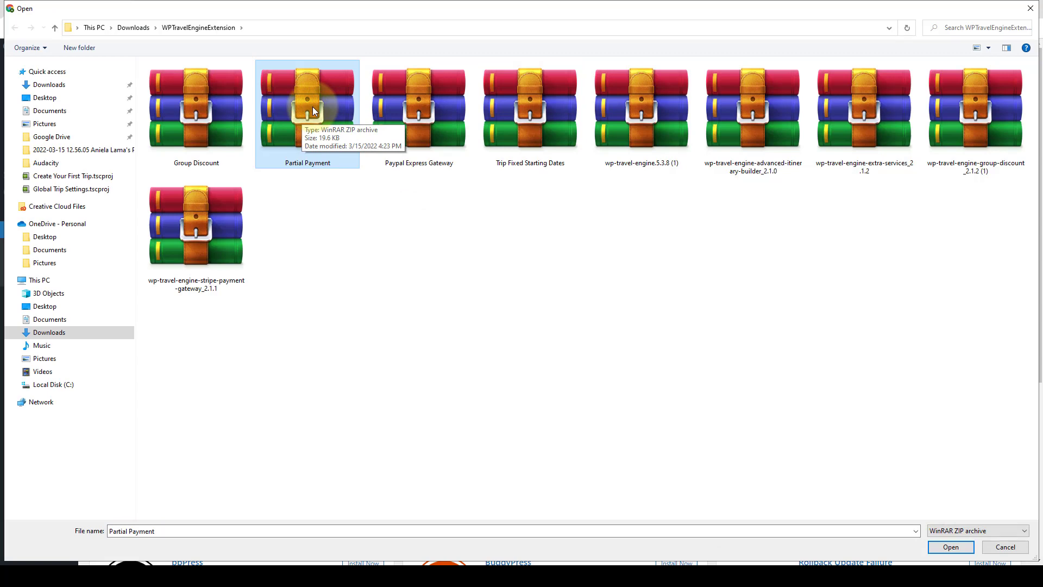
{"action": "left_click", "coordinate": [951, 546]}
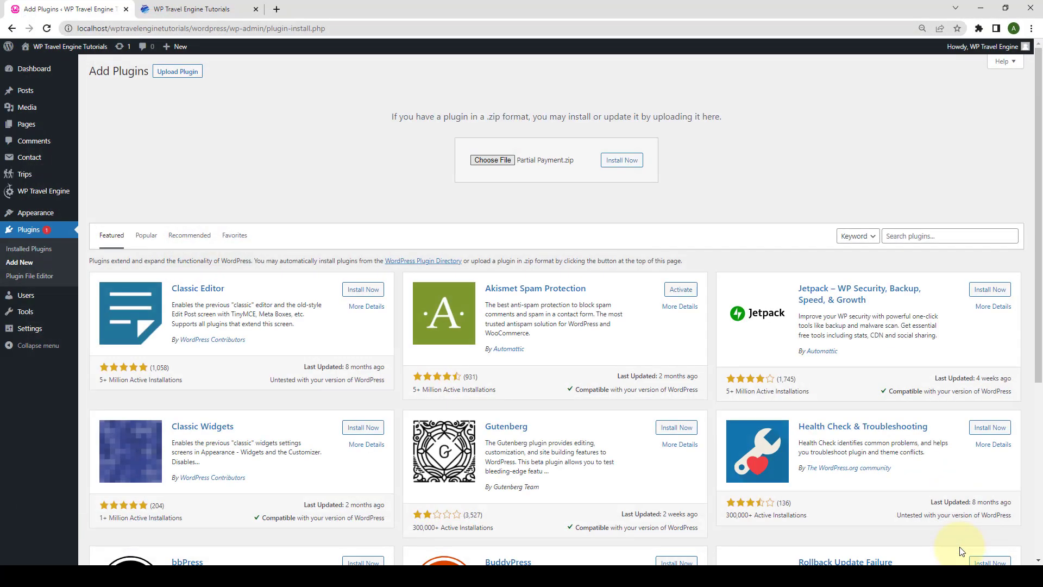
{"action": "left_click", "coordinate": [623, 160]}
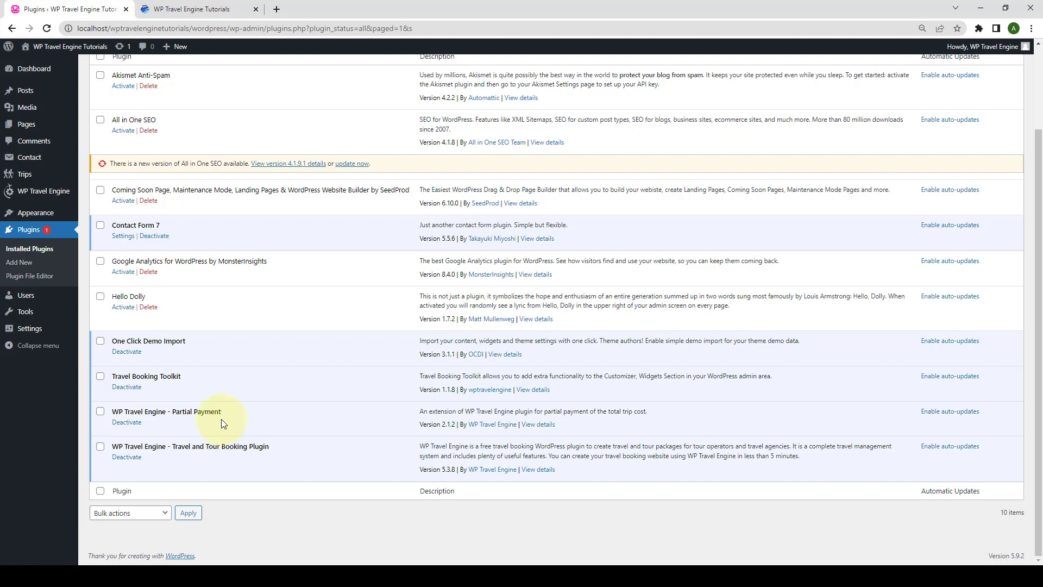
Step: On the Plugin License page, paste the license key into the Partial Payment field and activate it
{"action": "mouse_move", "coordinate": [48, 191]}
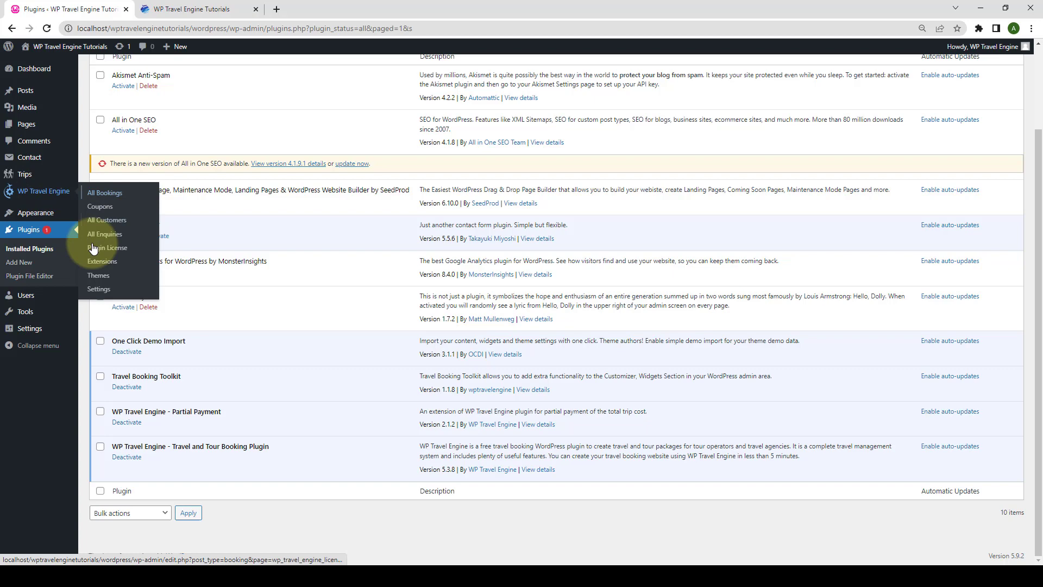
{"action": "left_click", "coordinate": [121, 252]}
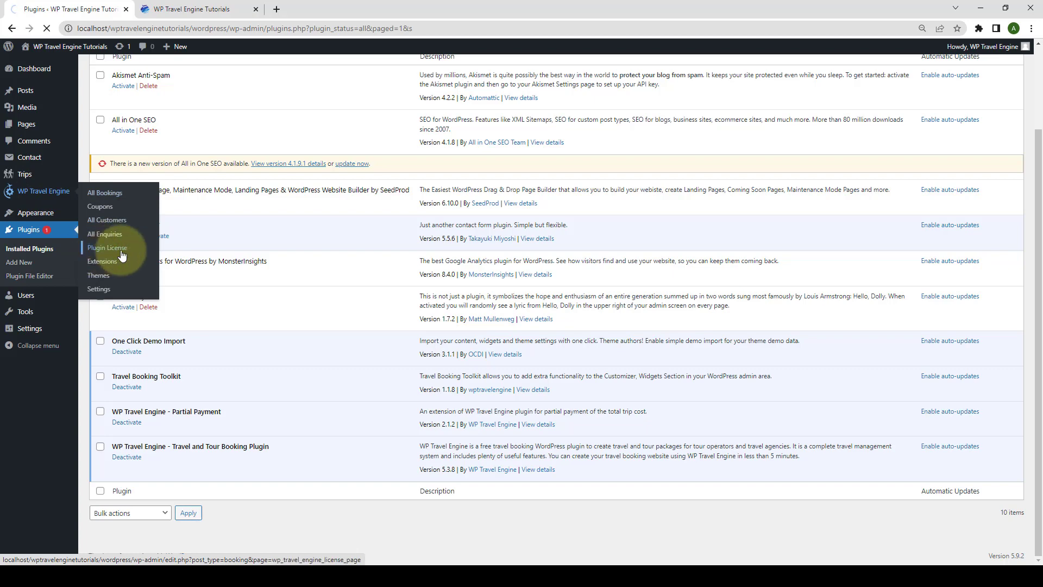
{"action": "left_click", "coordinate": [280, 169]}
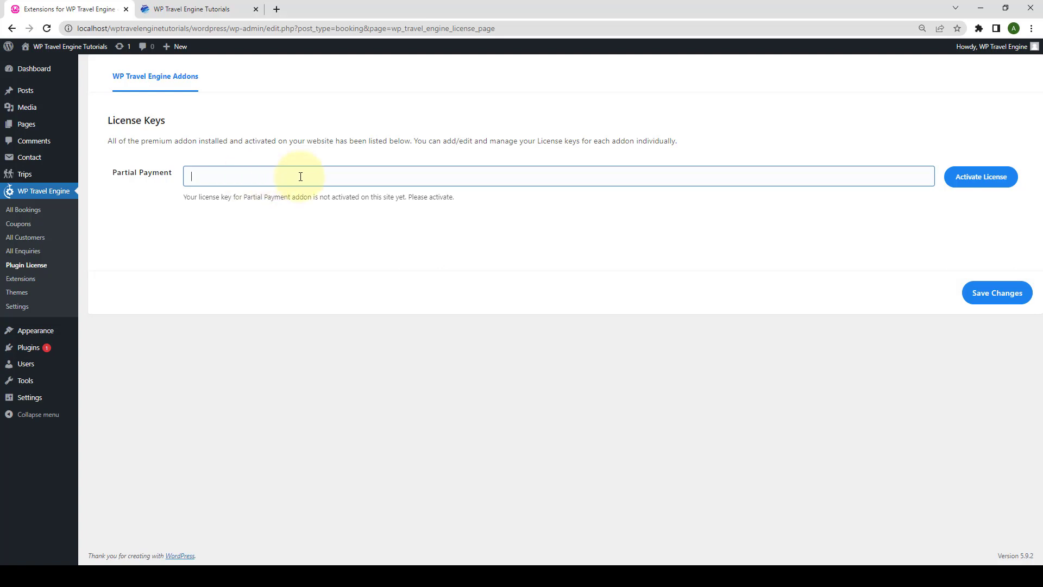
{"action": "key", "text": "ctrl+v"}
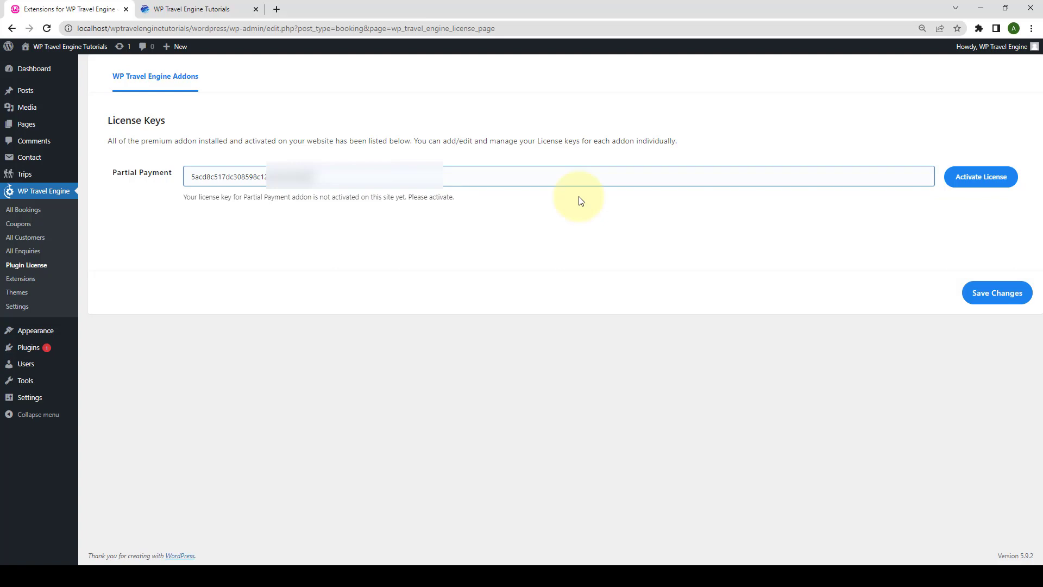
{"action": "left_click", "coordinate": [990, 185]}
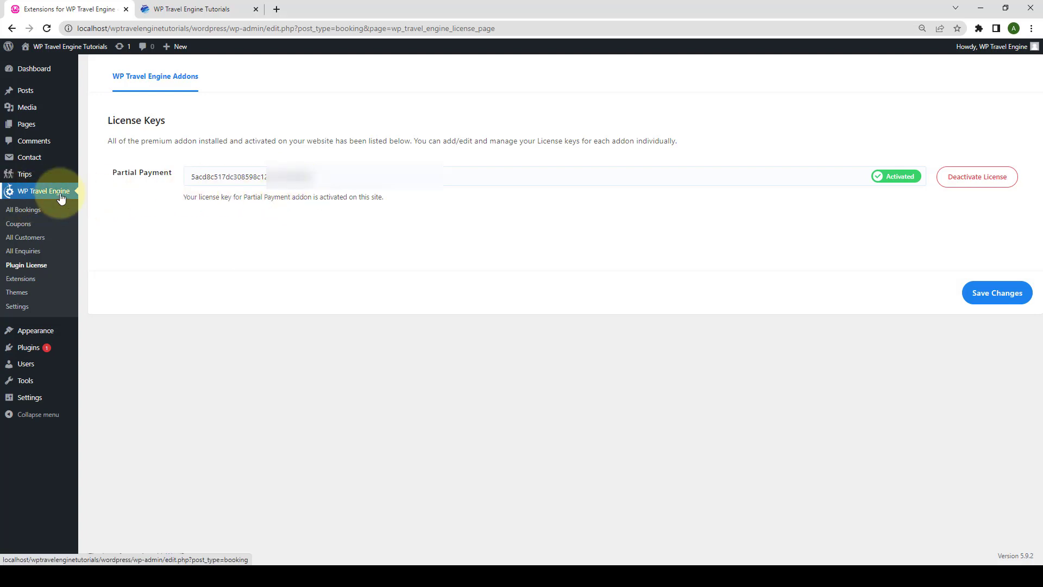
Step: Open Settings > Extensions > Partial Payment and toggle the Partial Payment Enable switch
{"action": "left_click", "coordinate": [20, 308]}
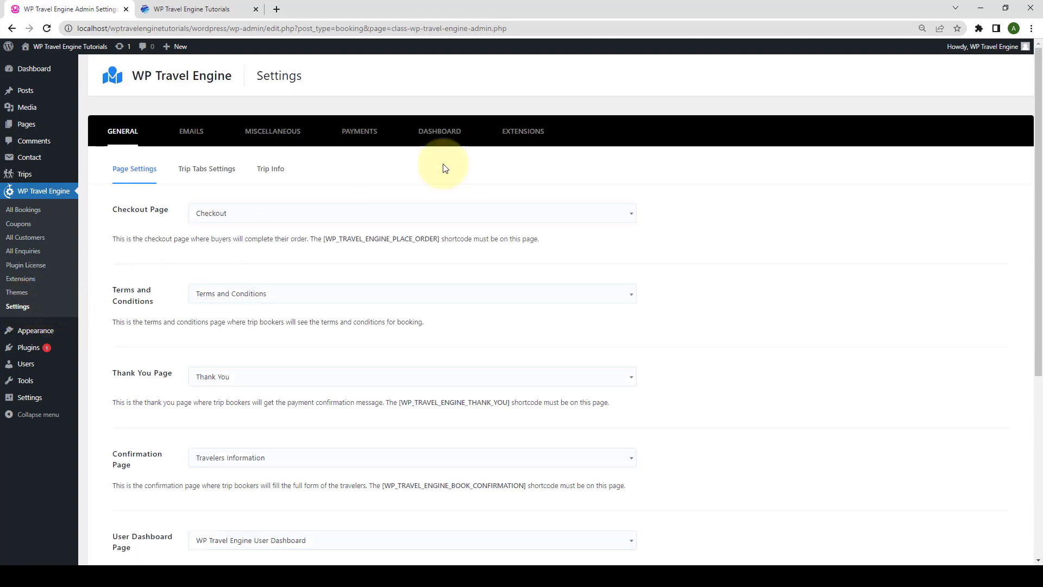
{"action": "left_click", "coordinate": [532, 132]}
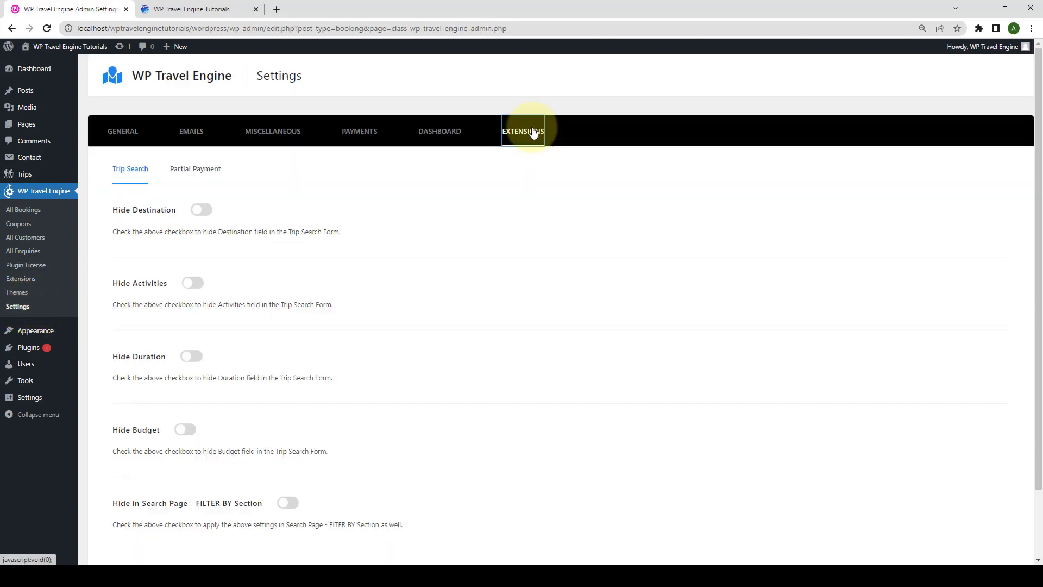
{"action": "left_click", "coordinate": [210, 180]}
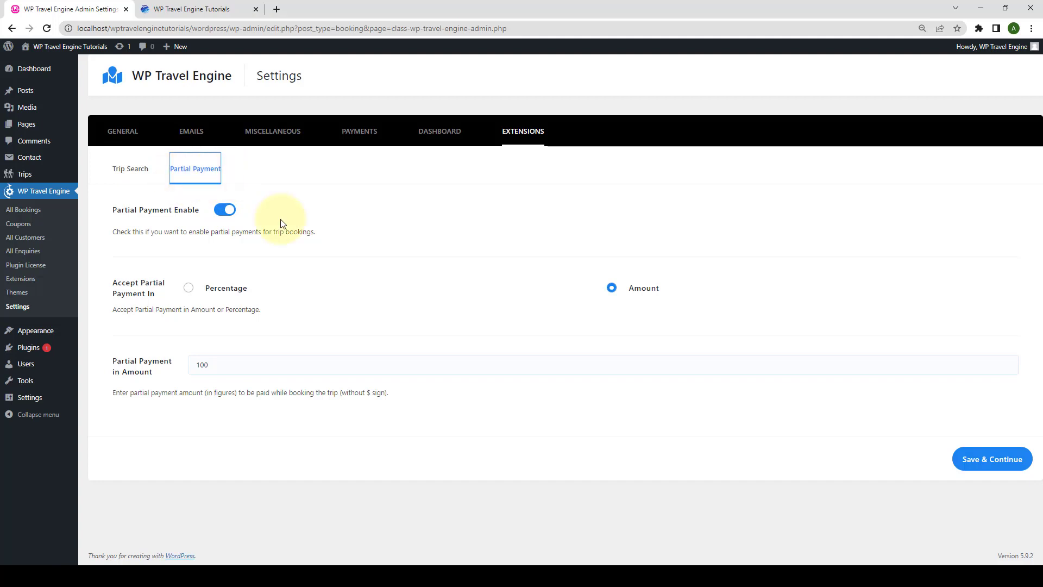
{"action": "left_click", "coordinate": [226, 217]}
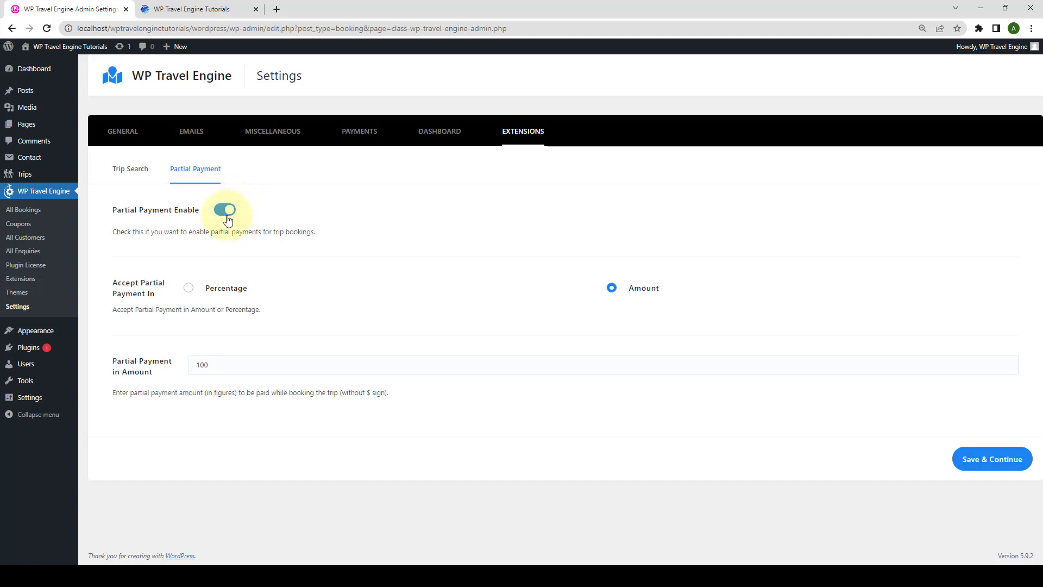
Step: Re-enable partial payment, switch it from percentage to a fixed Amount of 100, and save
{"action": "left_click", "coordinate": [226, 215]}
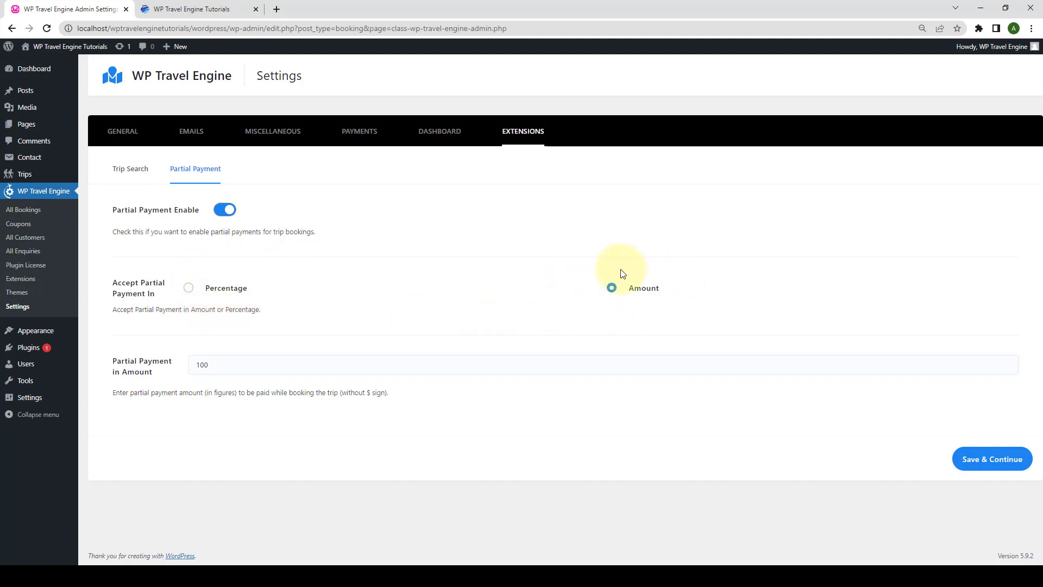
{"action": "left_click", "coordinate": [189, 293]}
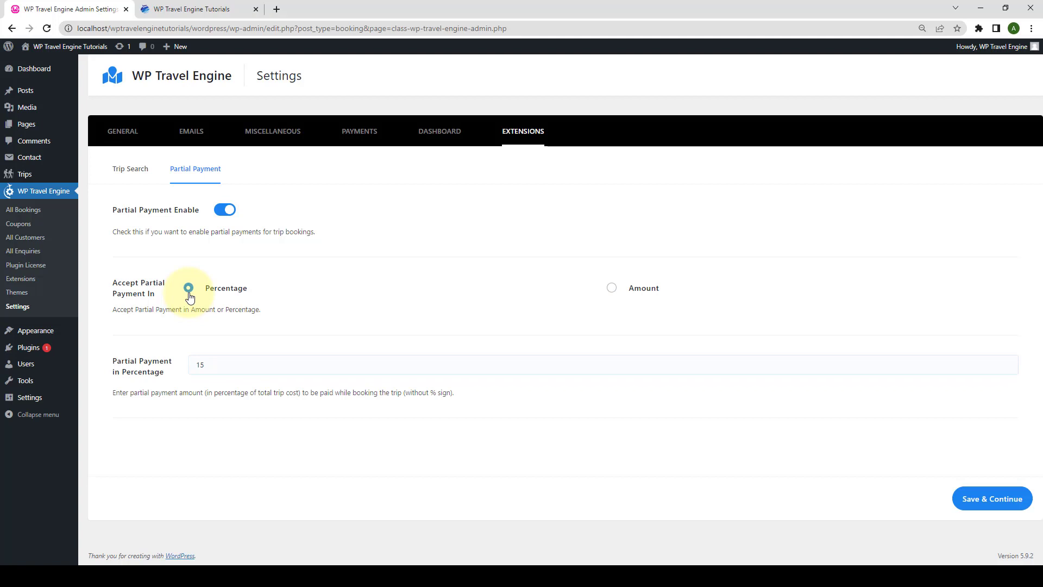
{"action": "left_click", "coordinate": [206, 365]}
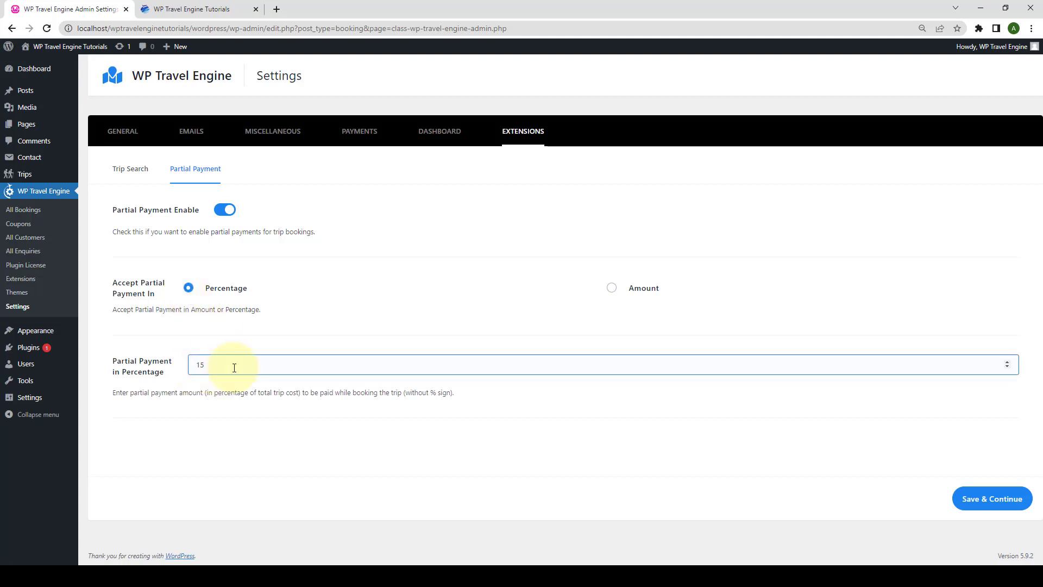
{"action": "left_click", "coordinate": [610, 288]}
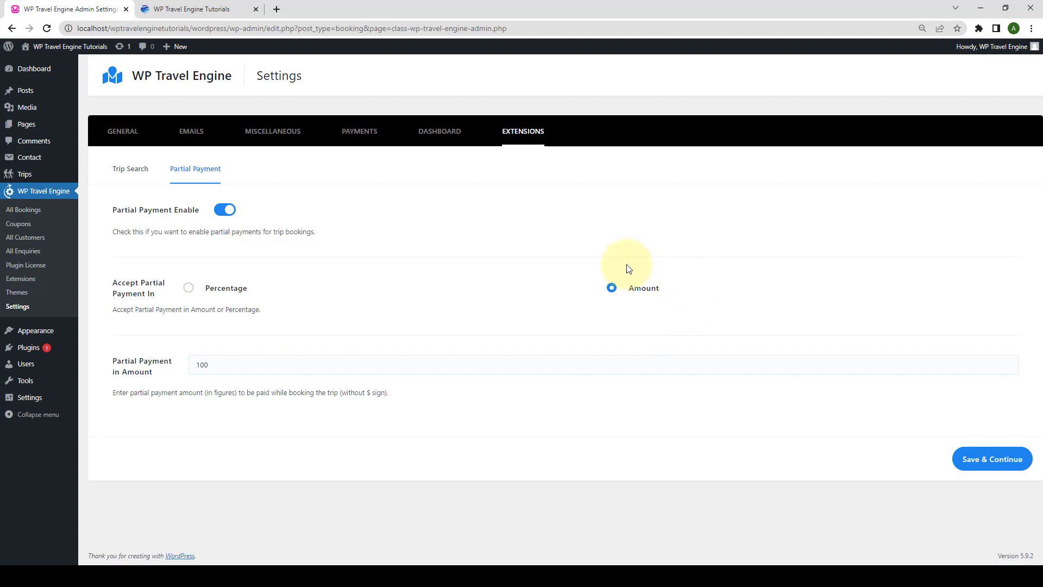
{"action": "left_click", "coordinate": [234, 364]}
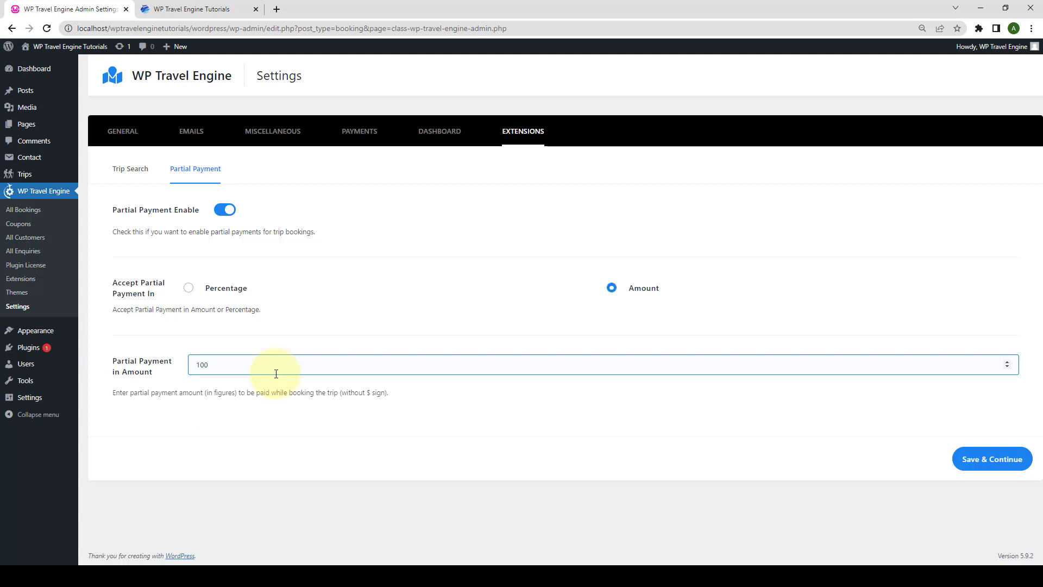
{"action": "double_click", "coordinate": [196, 364]}
{"action": "left_click", "coordinate": [557, 302]}
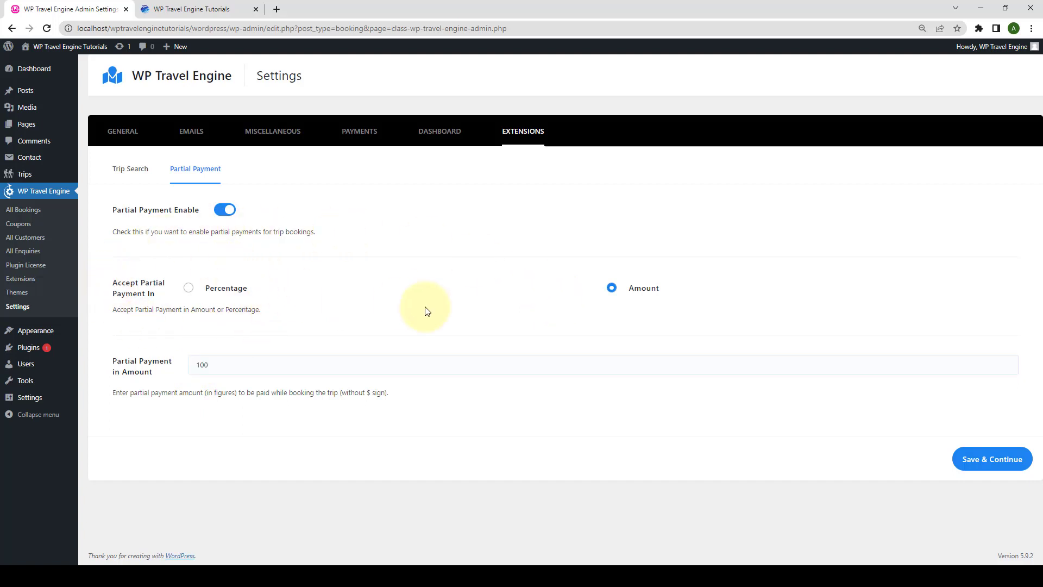
{"action": "left_click", "coordinate": [1004, 464]}
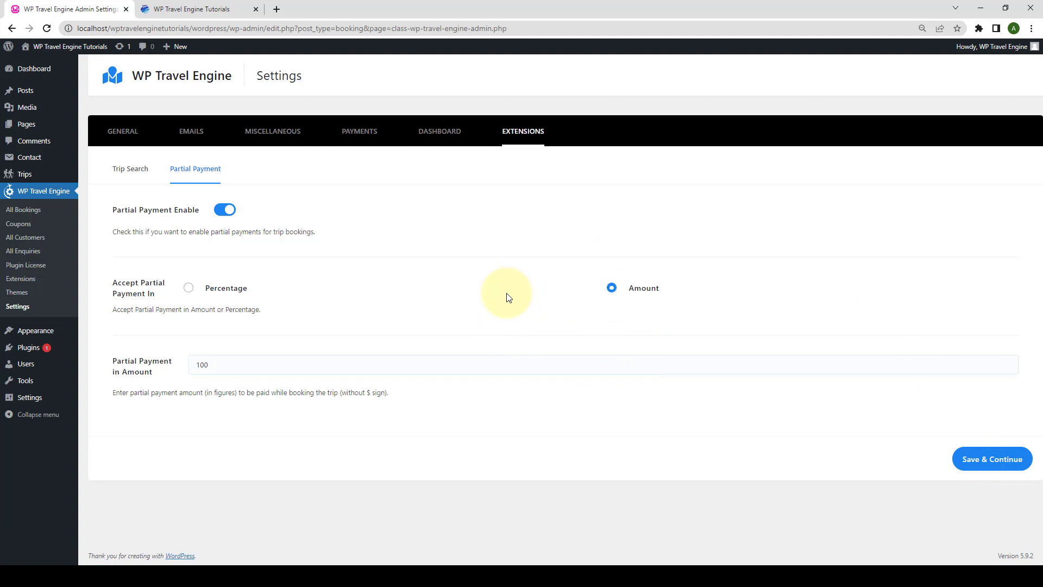
Step: Open All Trips in a new tab and bring up the November trip's Trip Settings
{"action": "mouse_move", "coordinate": [27, 175]}
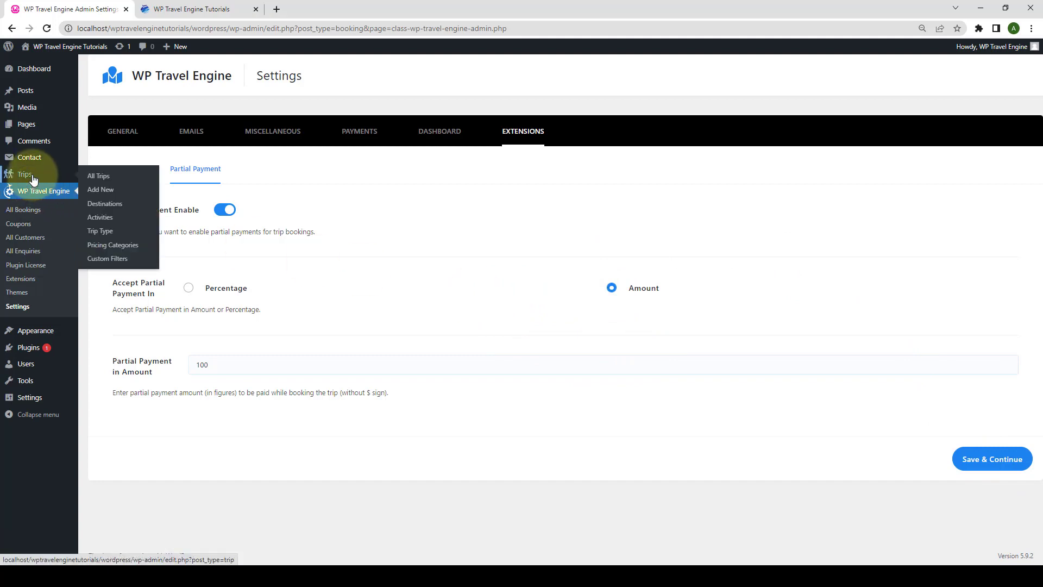
{"action": "right_click", "coordinate": [103, 183]}
{"action": "left_click", "coordinate": [125, 187]}
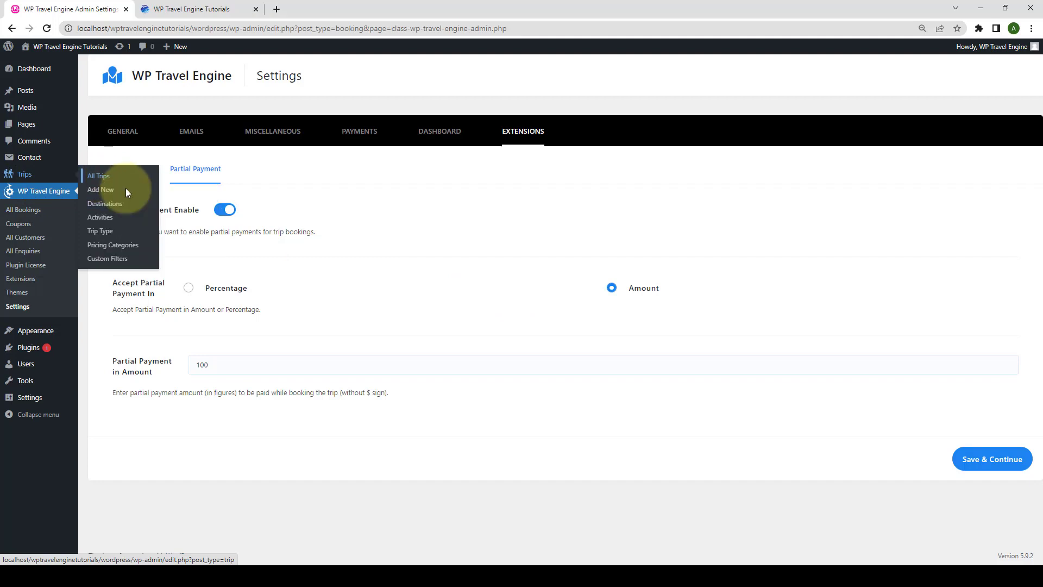
{"action": "left_click", "coordinate": [190, 11]}
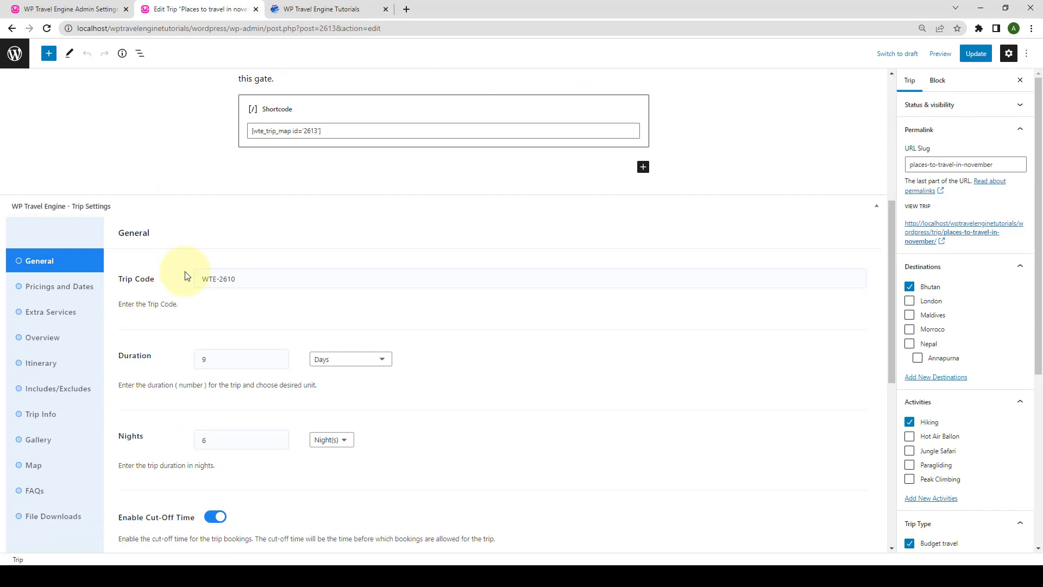
{"action": "scroll", "coordinate": [185, 276], "scroll_direction": "down", "scroll_amount": 1}
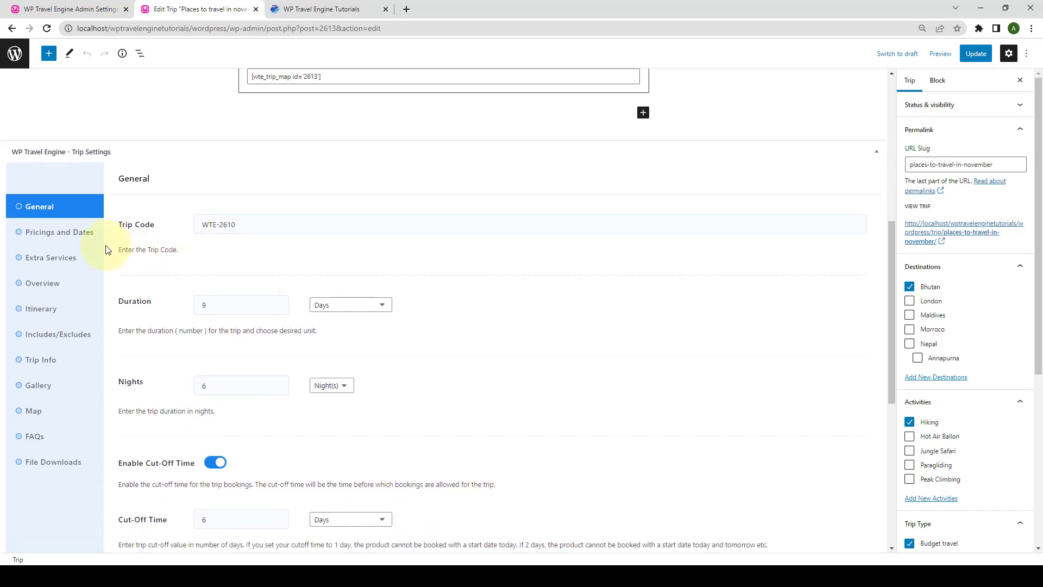
Step: In the trip's Pricings and Dates, turn Enable Partial Payment back on with a 50 USD amount
{"action": "left_click", "coordinate": [93, 239]}
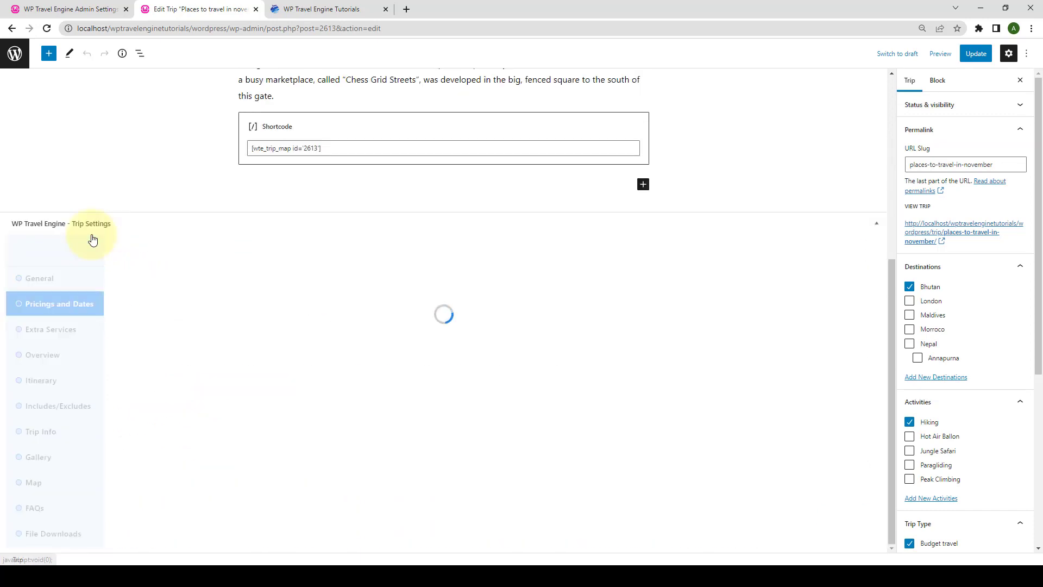
{"action": "scroll", "coordinate": [310, 383], "scroll_direction": "down", "scroll_amount": 1}
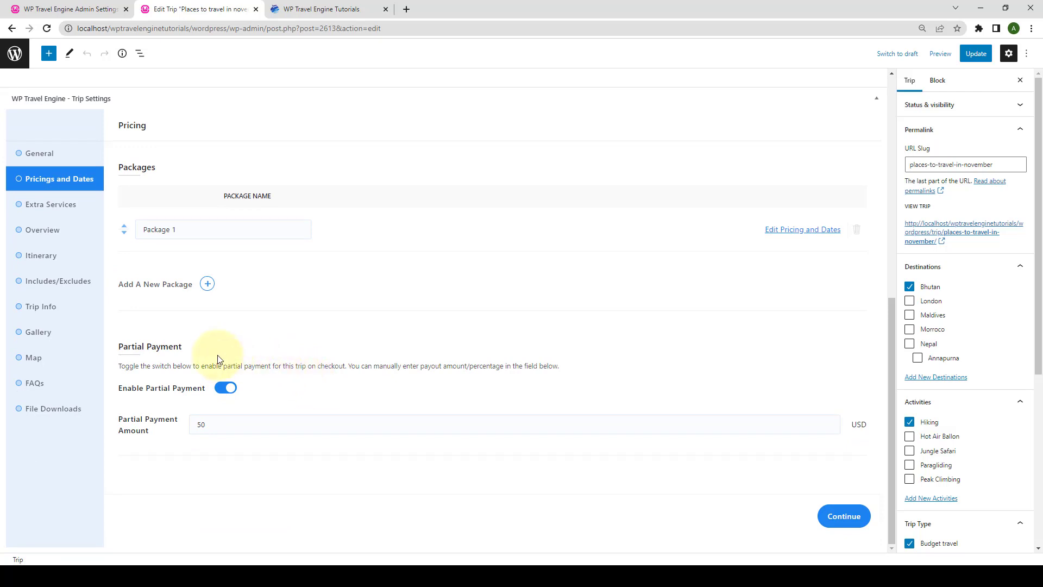
{"action": "left_click", "coordinate": [223, 387]}
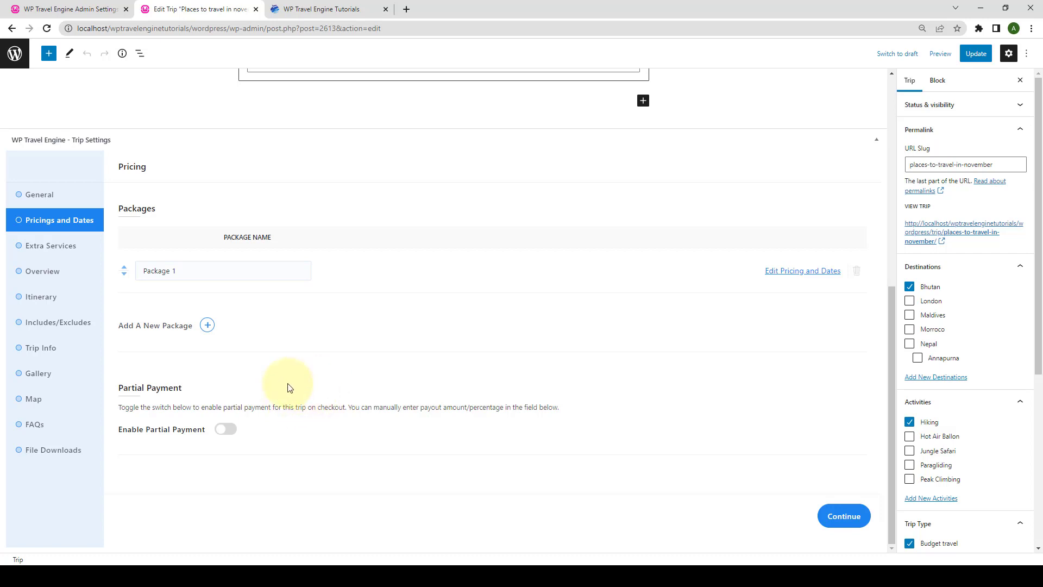
{"action": "left_click", "coordinate": [227, 429]}
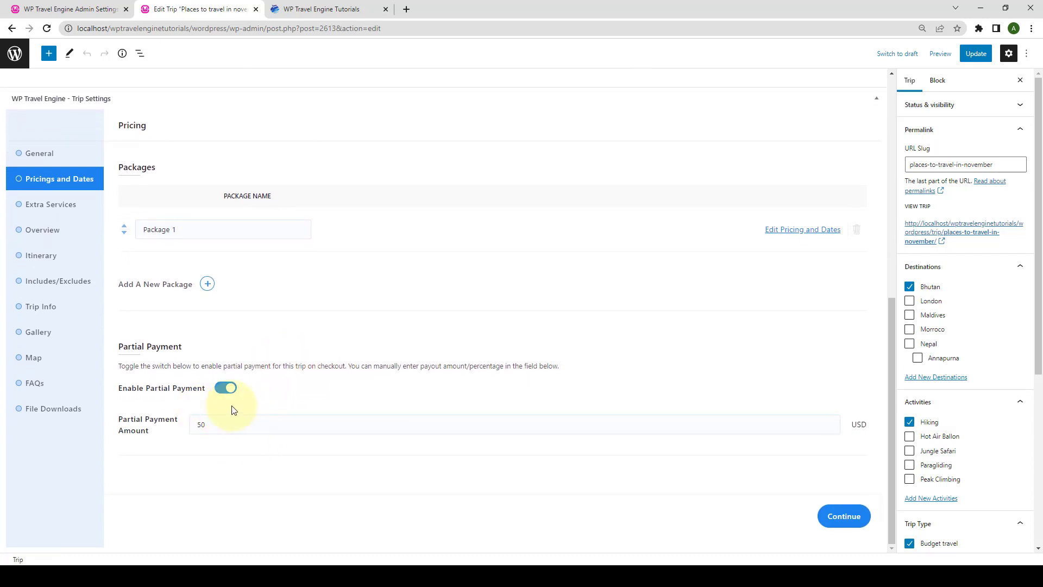
{"action": "left_click", "coordinate": [210, 424]}
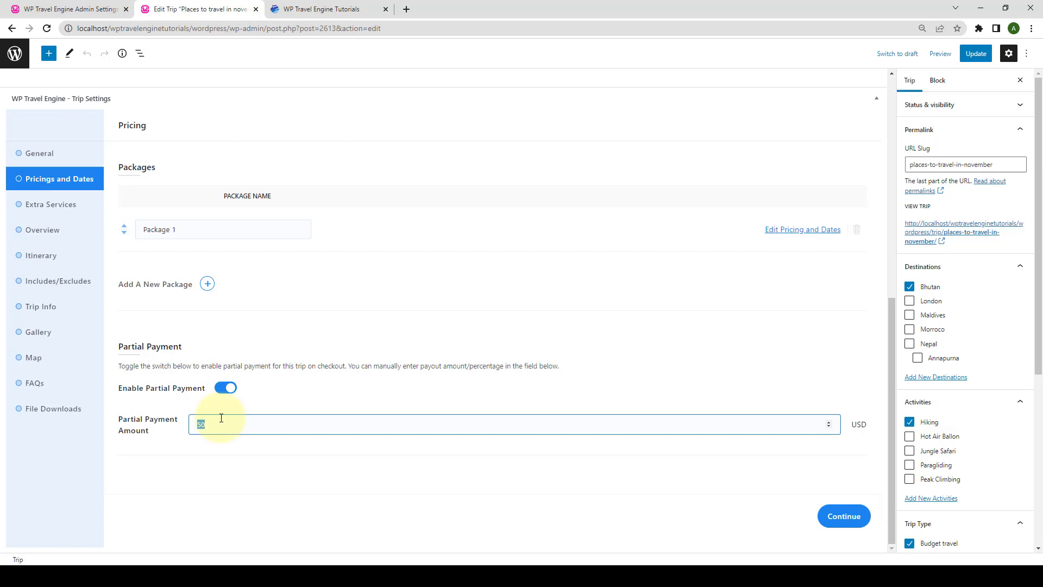
Step: Compare against the global 100 amount, keep the trip's 50 value, and update the trip
{"action": "left_click", "coordinate": [66, 9]}
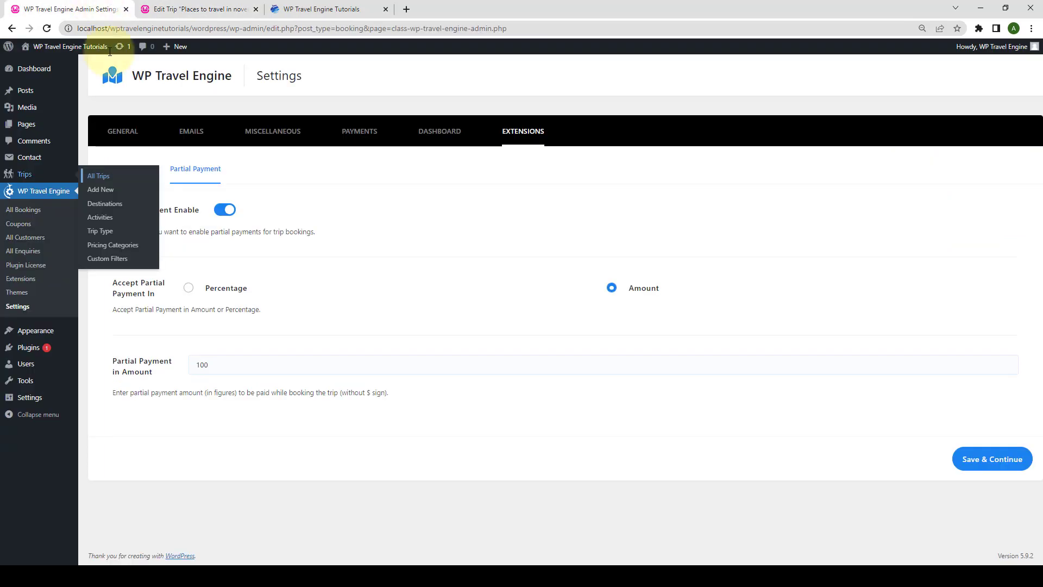
{"action": "double_click", "coordinate": [213, 365]}
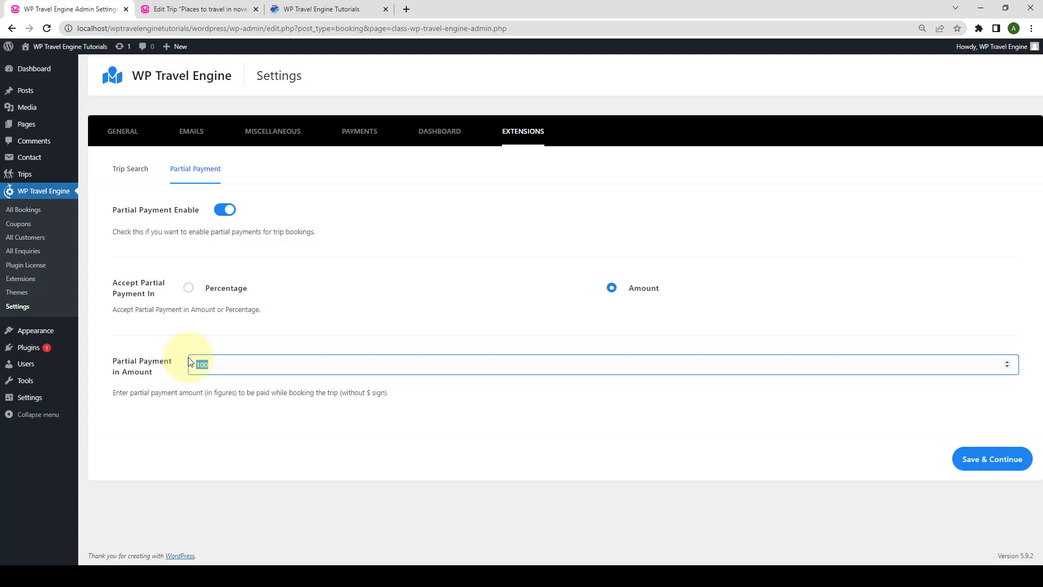
{"action": "left_click", "coordinate": [217, 9]}
{"action": "left_click_drag", "start_coordinate": [216, 431], "coordinate": [195, 426]}
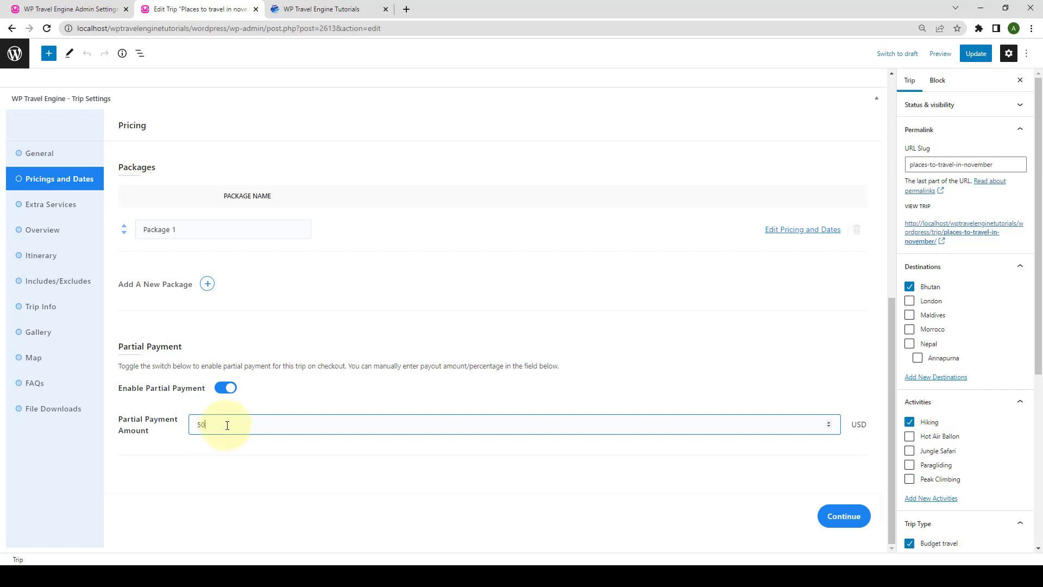
{"action": "left_click", "coordinate": [977, 54]}
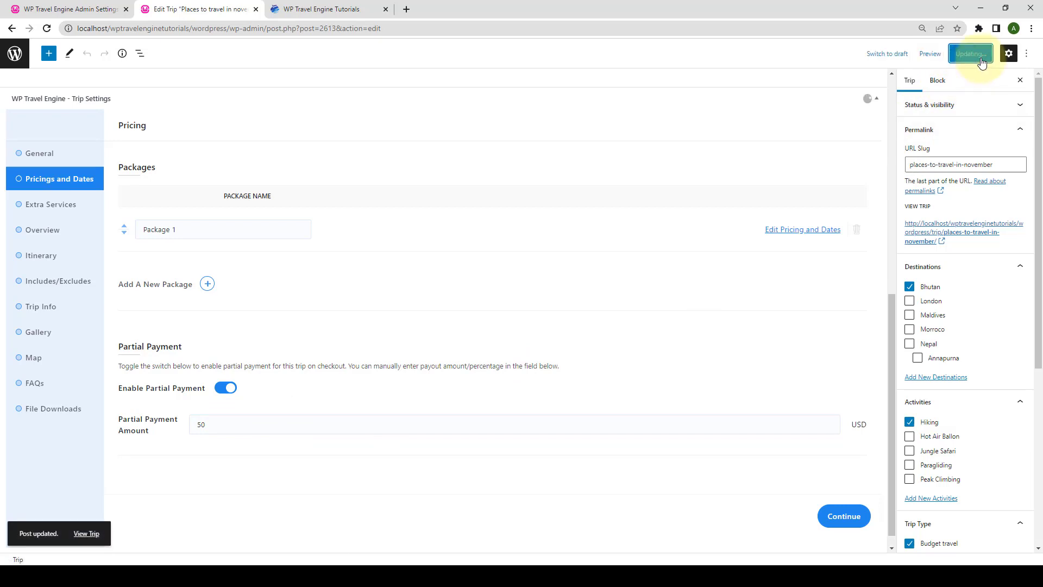
{"action": "right_click", "coordinate": [94, 534]}
Step: Book the live November trip for April 20 with 5 adults and check the $50 down payment at checkout
{"action": "left_click", "coordinate": [132, 447]}
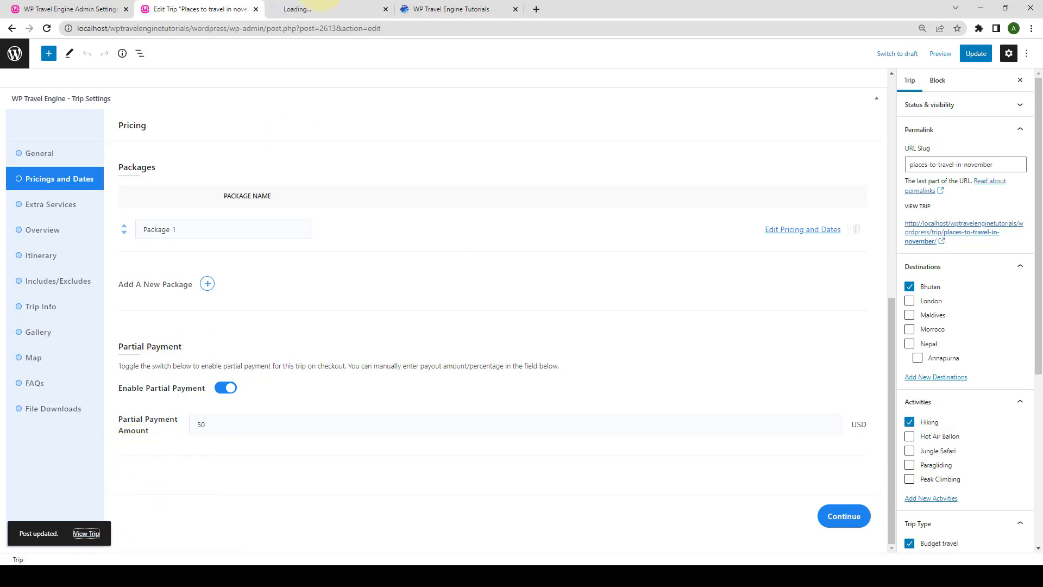
{"action": "left_click", "coordinate": [332, 5]}
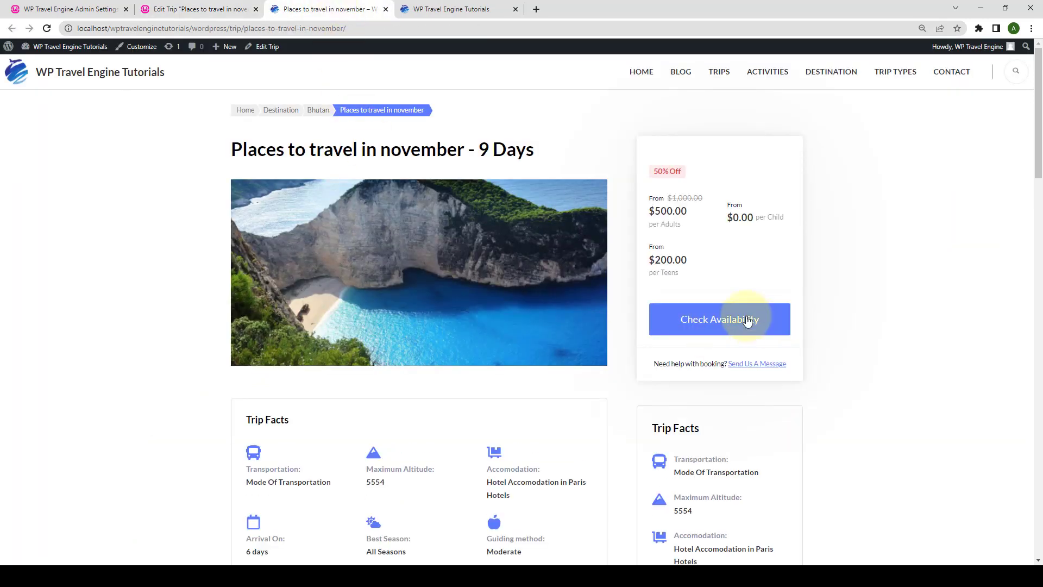
{"action": "left_click", "coordinate": [732, 319]}
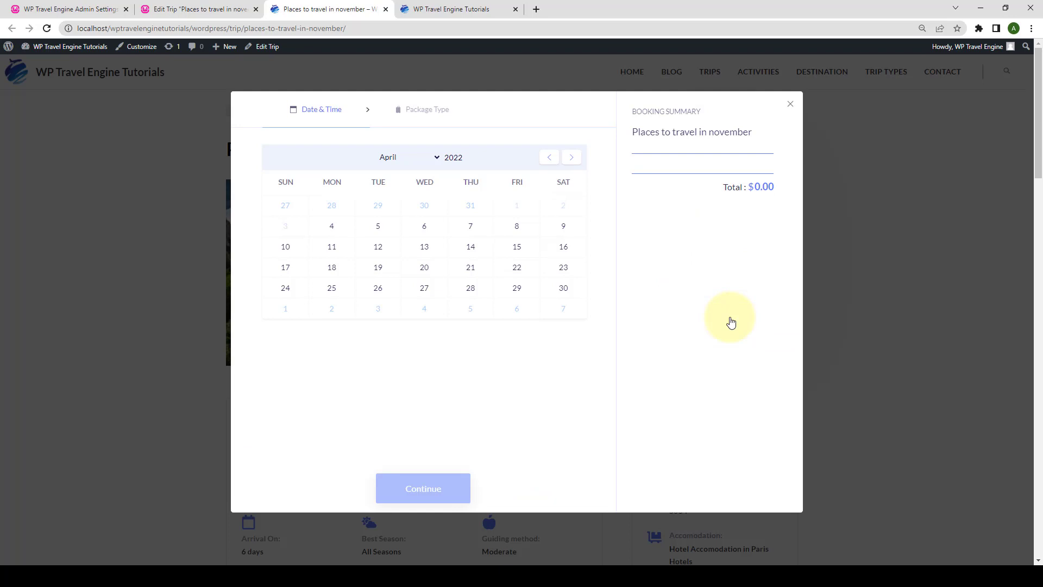
{"action": "left_click", "coordinate": [425, 271]}
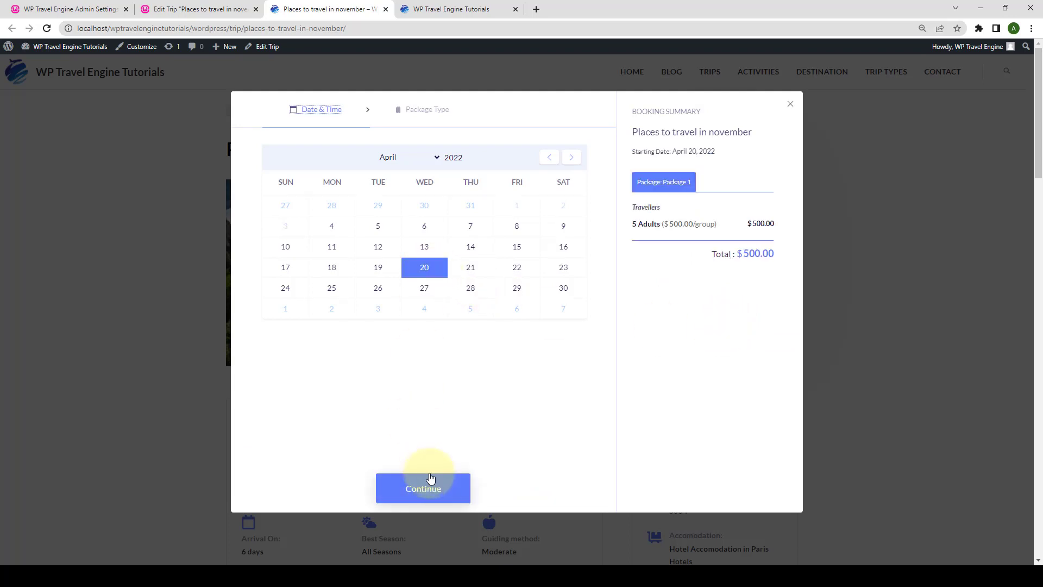
{"action": "left_click", "coordinate": [424, 491]}
{"action": "left_click", "coordinate": [424, 489]}
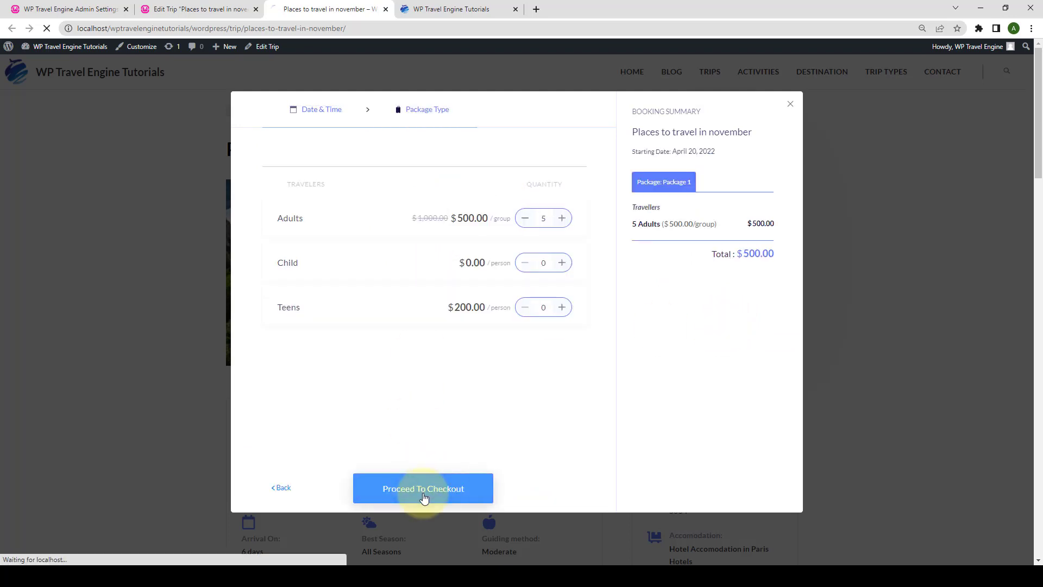
{"action": "scroll", "coordinate": [467, 489], "scroll_direction": "down", "scroll_amount": 1}
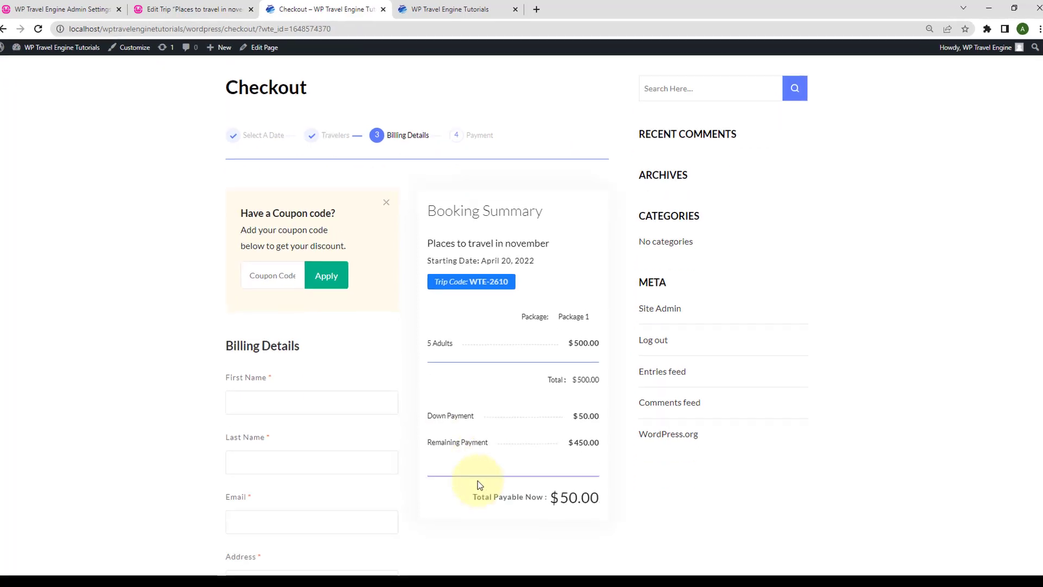
{"action": "scroll", "coordinate": [477, 484], "scroll_direction": "down", "scroll_amount": 2}
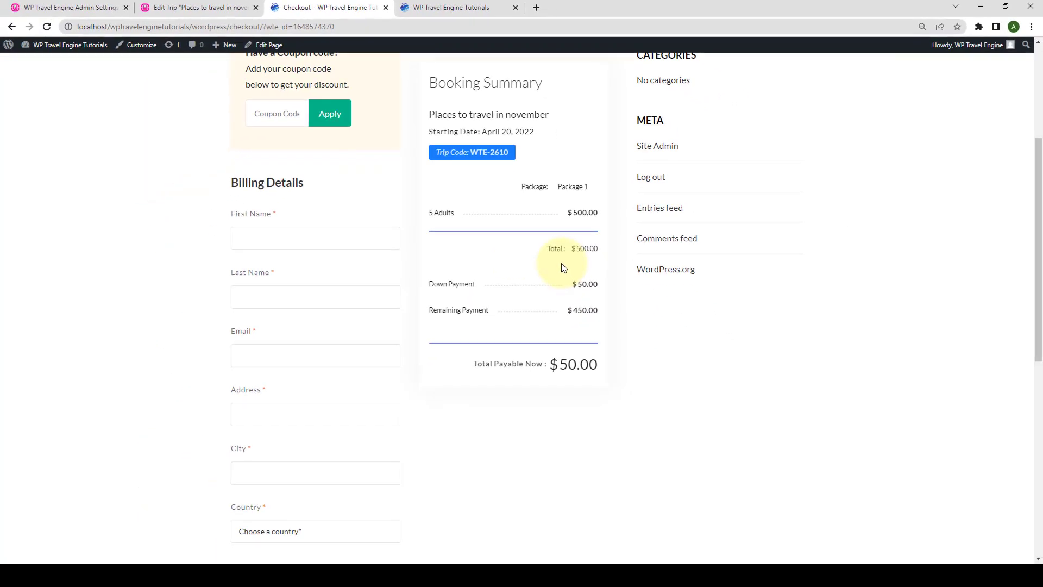
Step: Enable partial payment in Las Vegas Vacations' Pricings and Dates and update the trip
{"action": "left_click", "coordinate": [205, 4]}
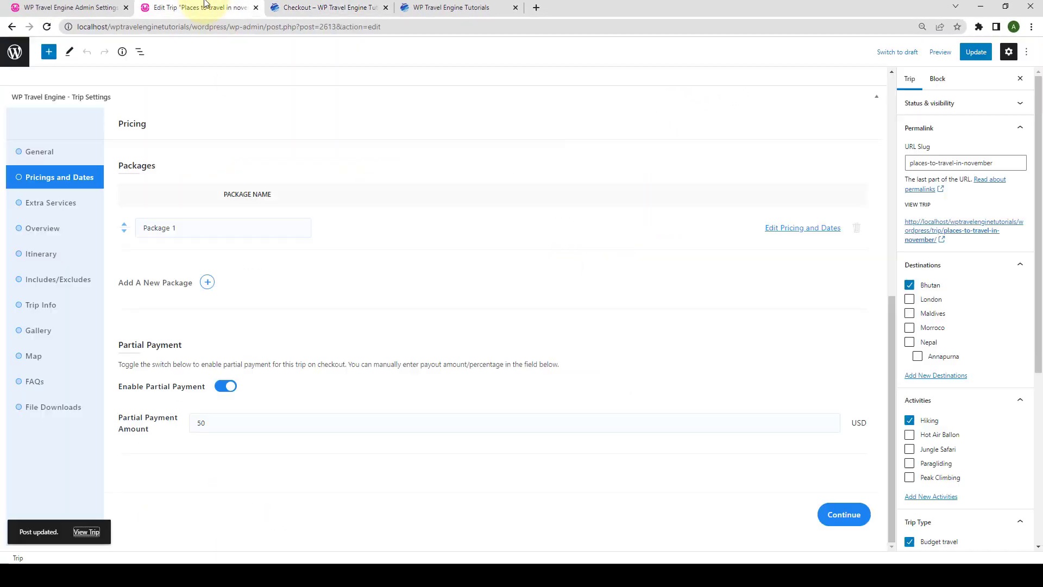
{"action": "left_click", "coordinate": [15, 29]}
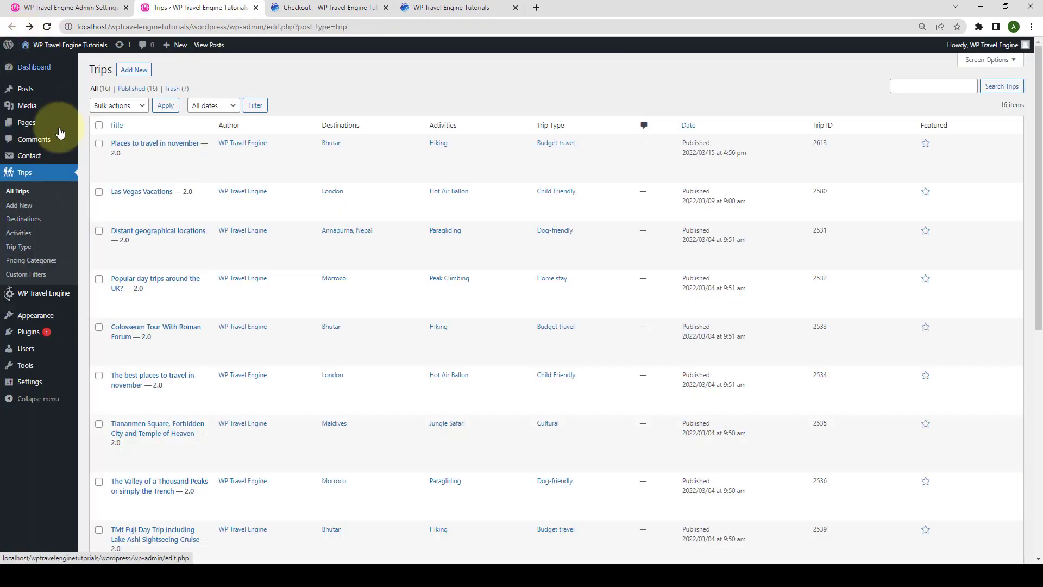
{"action": "mouse_move", "coordinate": [117, 201]}
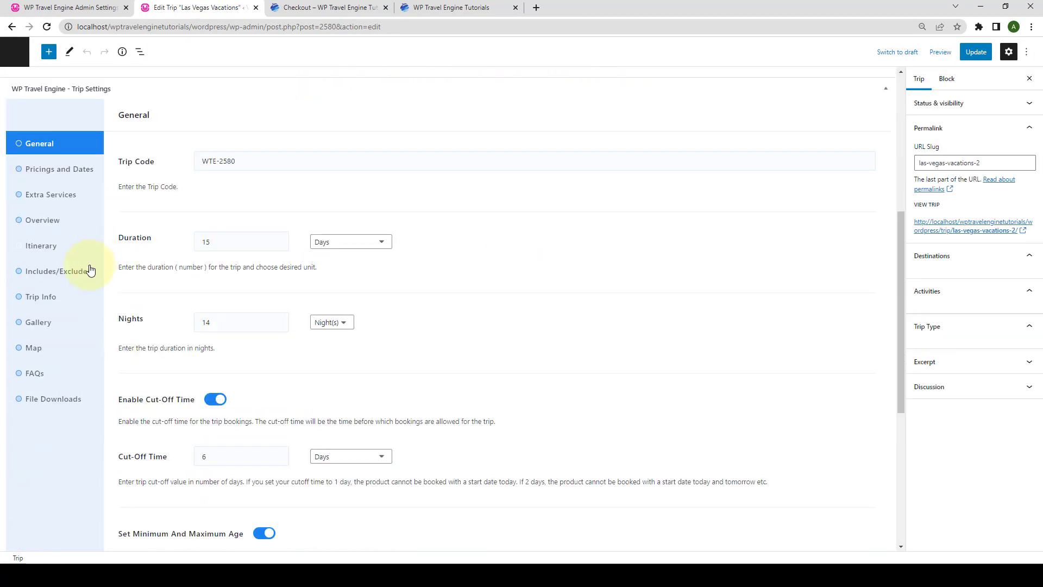
{"action": "left_click", "coordinate": [54, 173]}
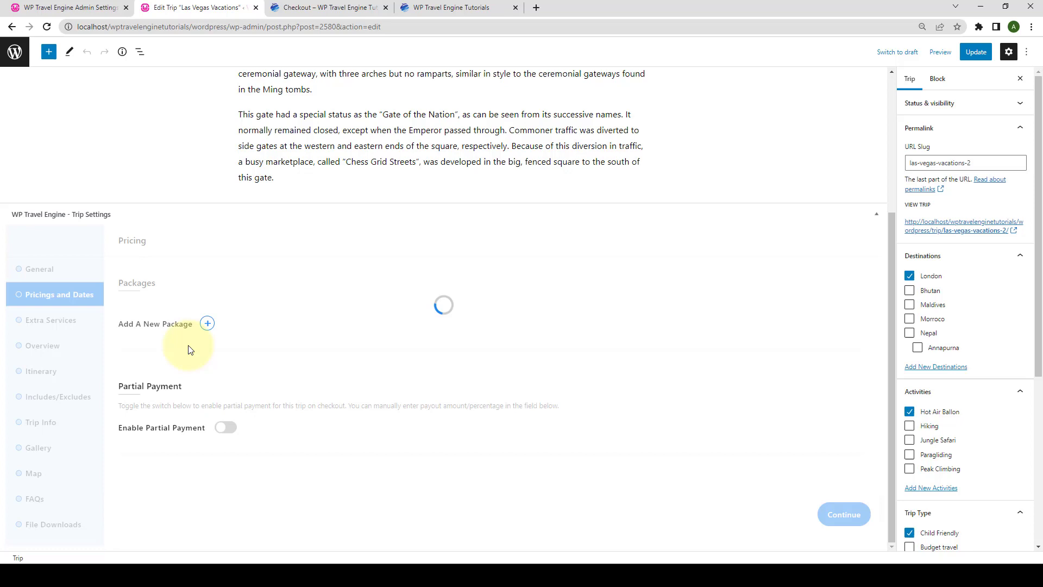
{"action": "left_click", "coordinate": [228, 428]}
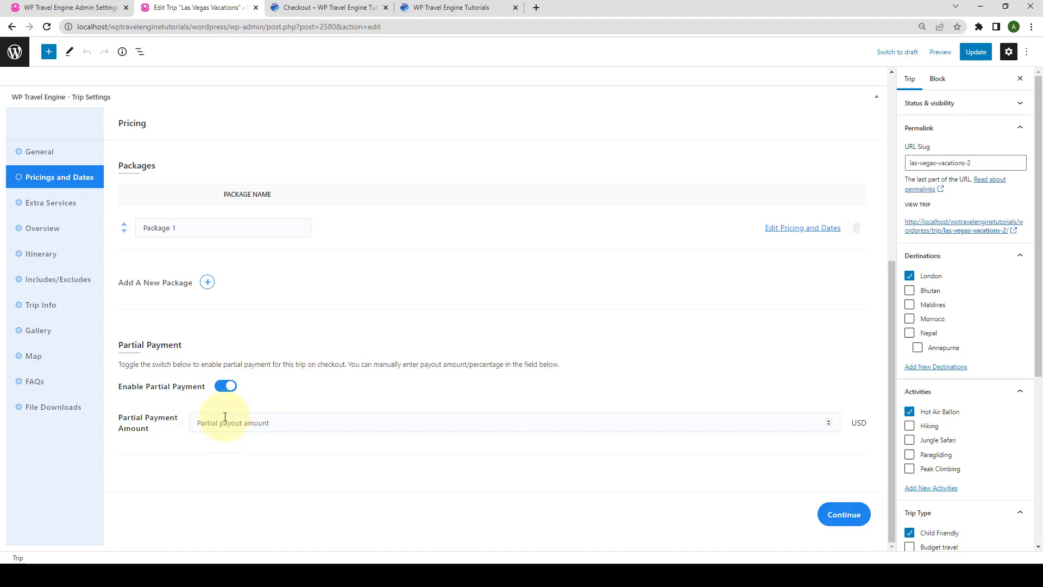
{"action": "left_click", "coordinate": [976, 52]}
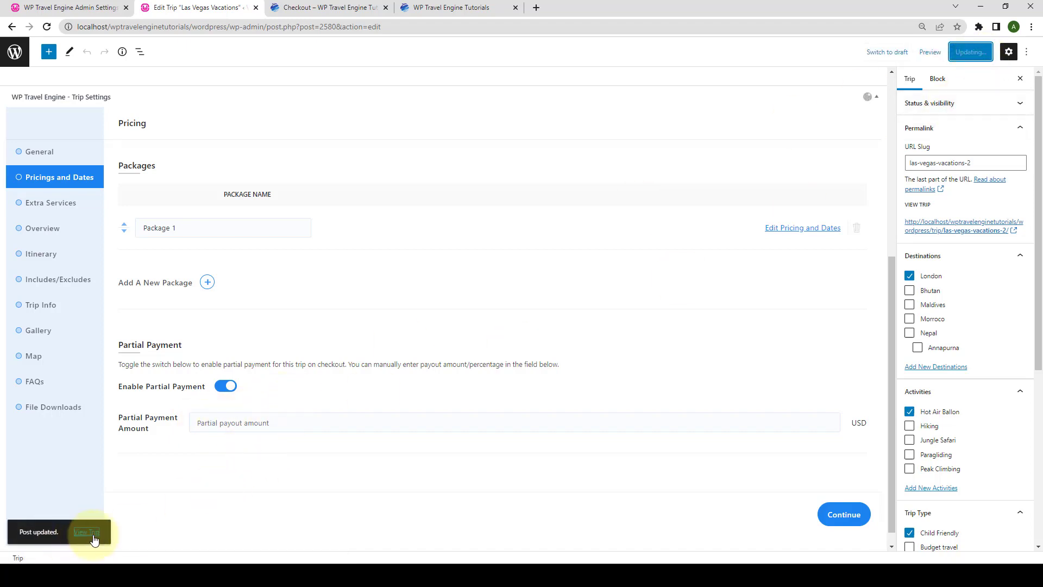
Step: Open the Las Vegas Vacations live trip page in a new tab
{"action": "right_click", "coordinate": [94, 538]}
{"action": "left_click", "coordinate": [129, 451]}
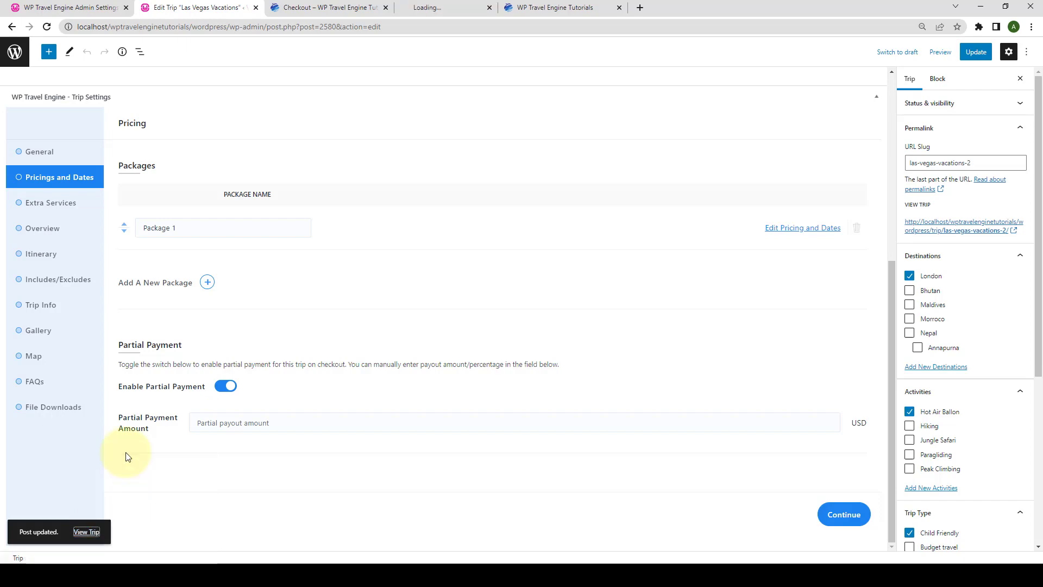
{"action": "left_click", "coordinate": [444, 7]}
Step: Book Las Vegas Vacations for April 20 with 5 adults and review the checkout's $100 down payment
{"action": "scroll", "coordinate": [629, 294], "scroll_direction": "down", "scroll_amount": 1}
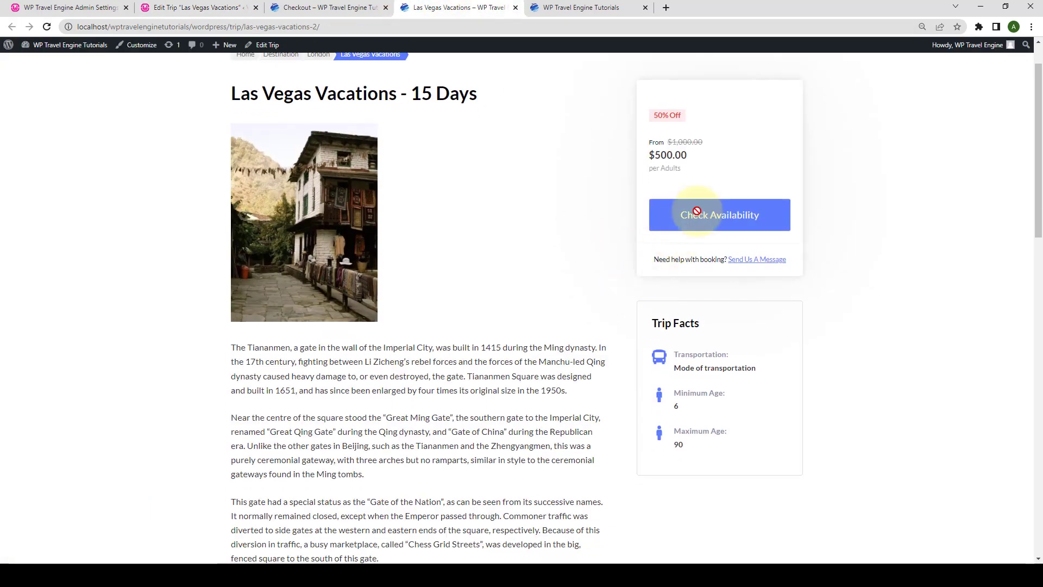
{"action": "left_click", "coordinate": [698, 222]}
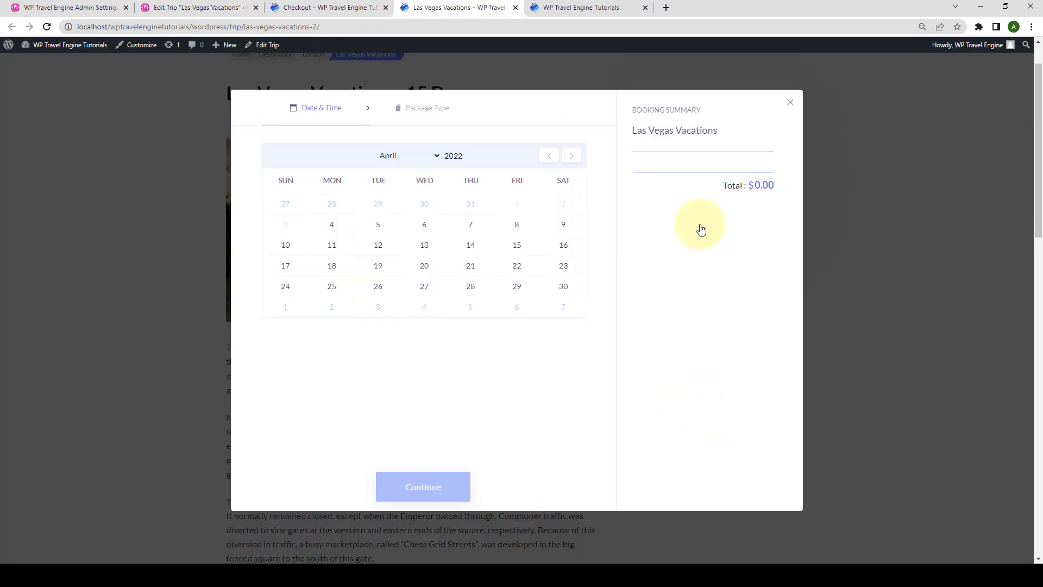
{"action": "left_click", "coordinate": [412, 274]}
{"action": "left_click", "coordinate": [435, 493]}
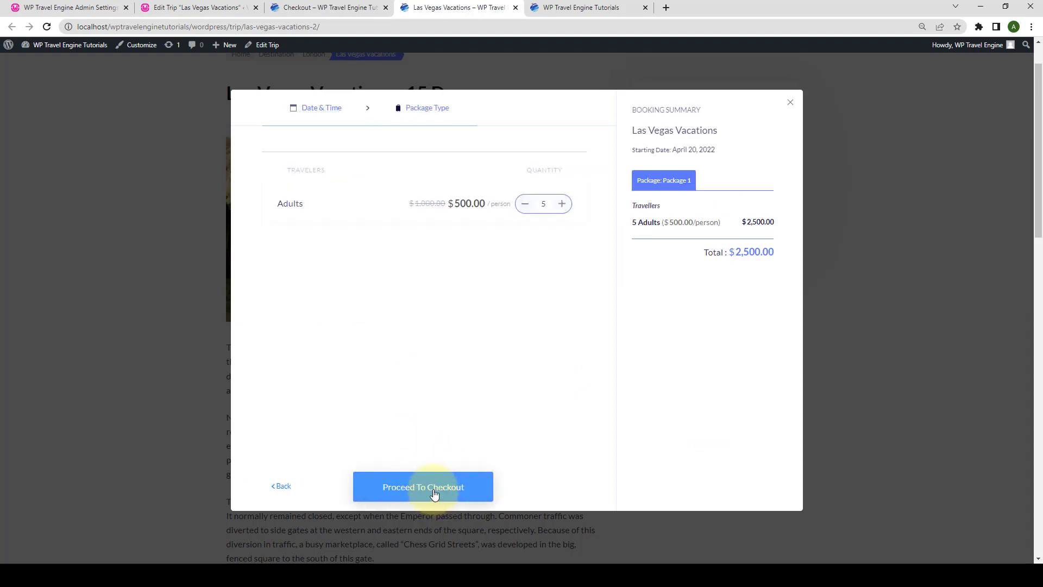
{"action": "left_click", "coordinate": [435, 493]}
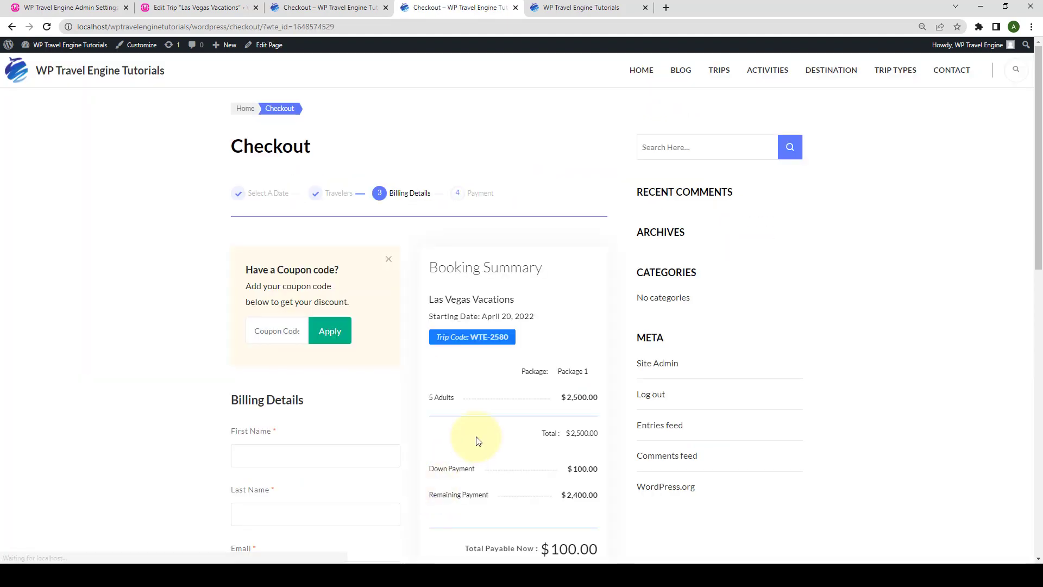
{"action": "scroll", "coordinate": [489, 391], "scroll_direction": "down", "scroll_amount": 3}
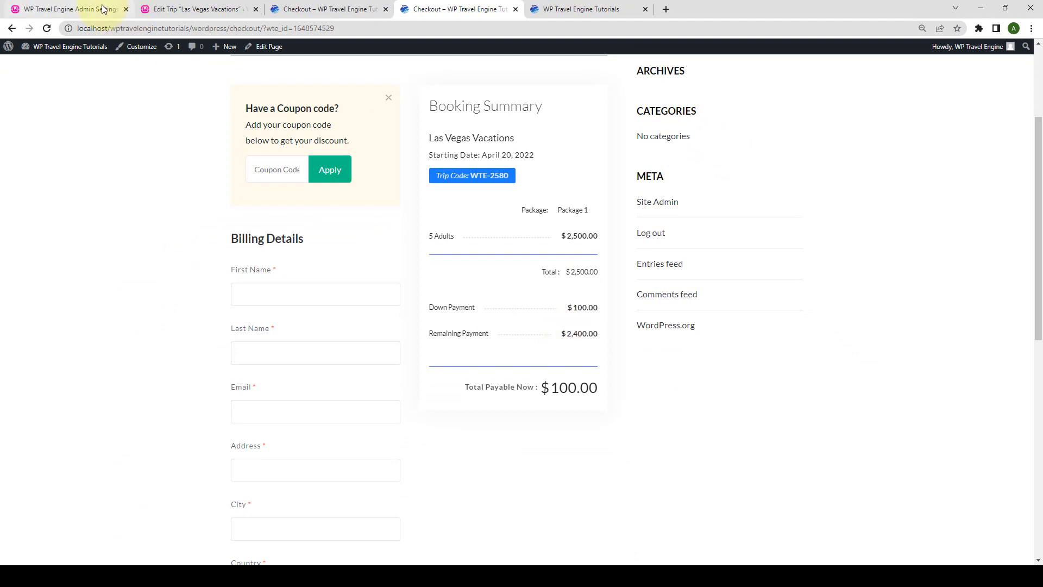
Step: Confirm the global partial payment amount of 100, then return to the Las Vegas Vacations trip editor
{"action": "left_click", "coordinate": [104, 8]}
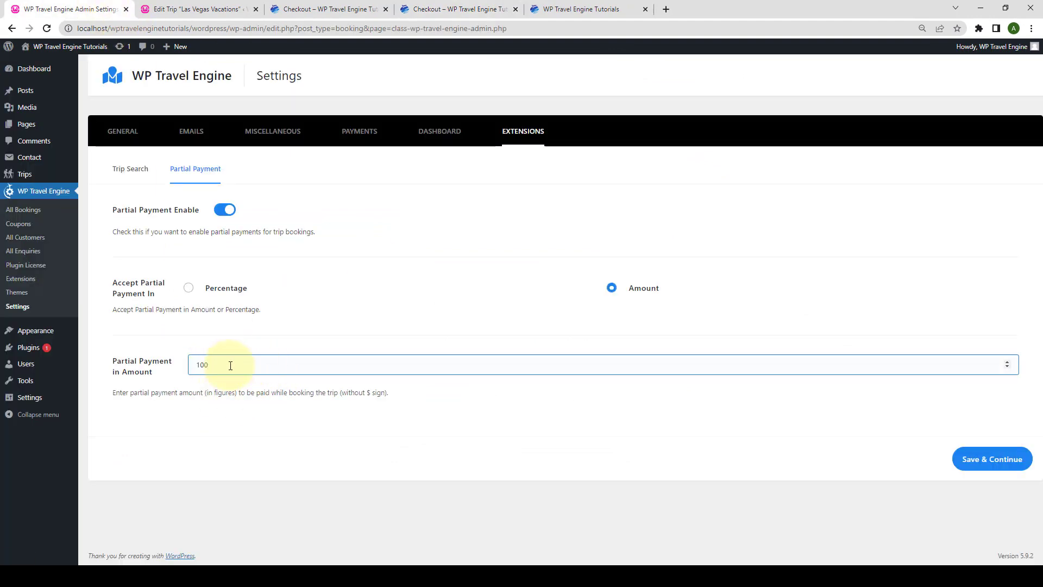
{"action": "left_click", "coordinate": [464, 10]}
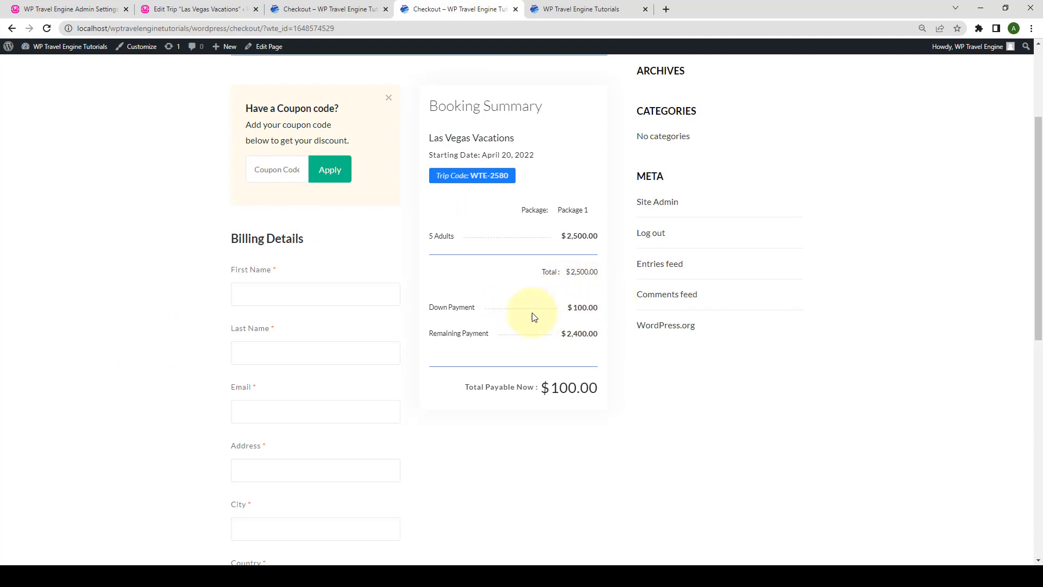
{"action": "left_click", "coordinate": [156, 6]}
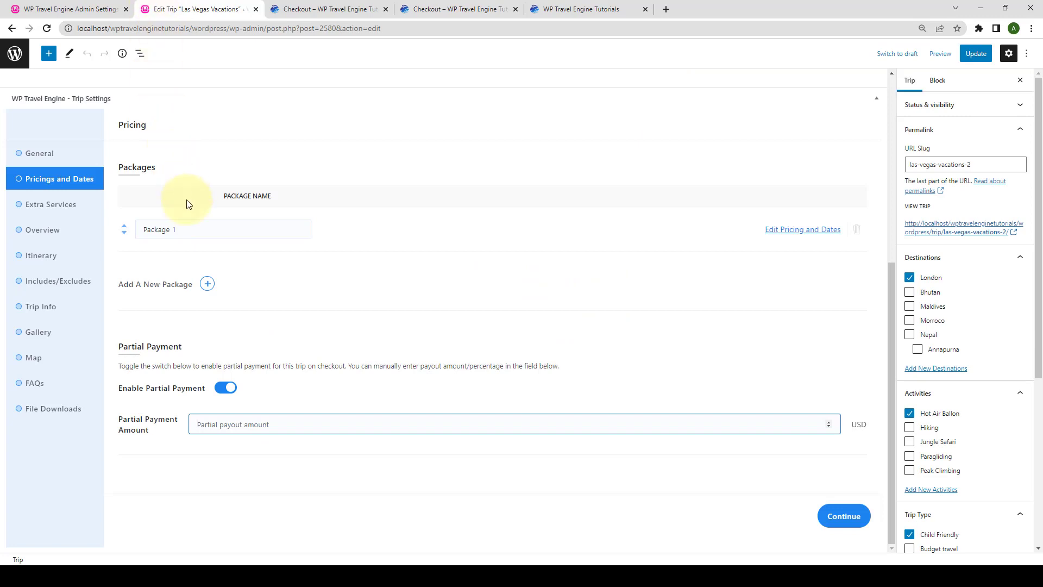
Step: Set the trip's Partial Payment Amount to 200, update it, and open the trip page in a new tab
{"action": "left_click", "coordinate": [206, 418]}
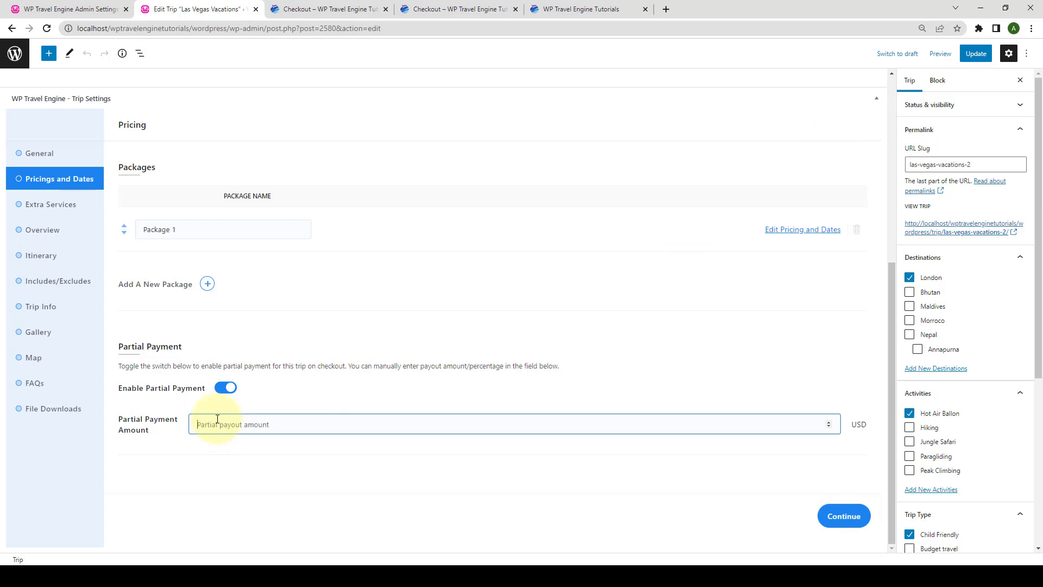
{"action": "type", "text": "200"}
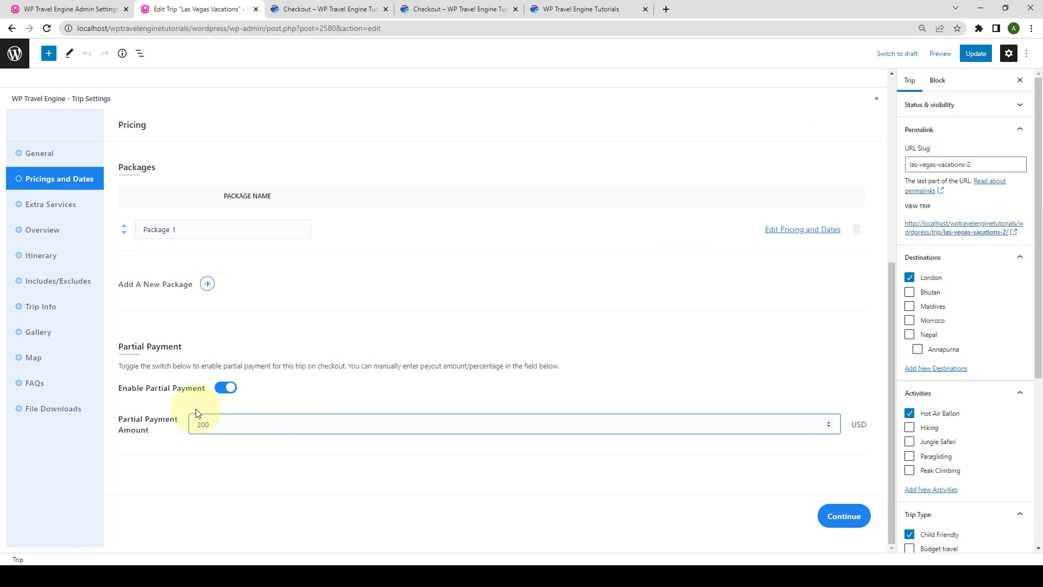
{"action": "left_click", "coordinate": [982, 55]}
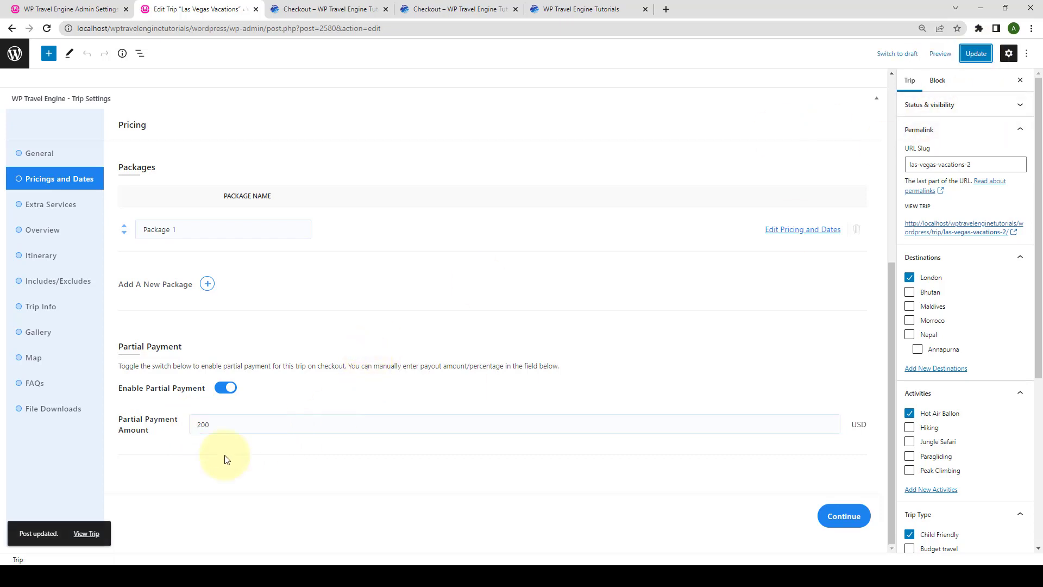
{"action": "right_click", "coordinate": [87, 535]}
{"action": "left_click", "coordinate": [128, 451]}
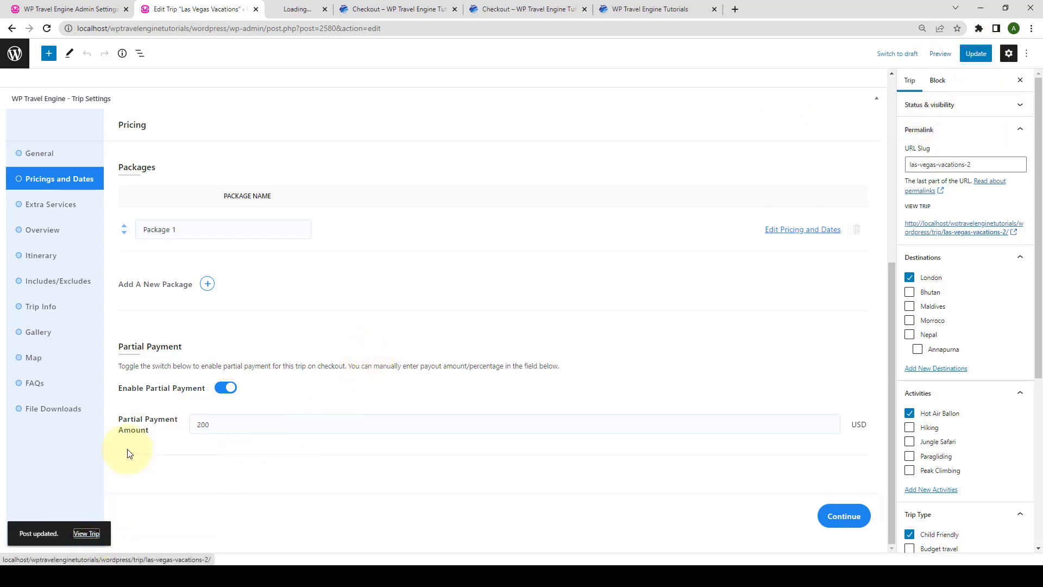
Step: Book Las Vegas Vacations for April 20 with 5 adults and review the $200 down payment at checkout
{"action": "left_click", "coordinate": [344, 7]}
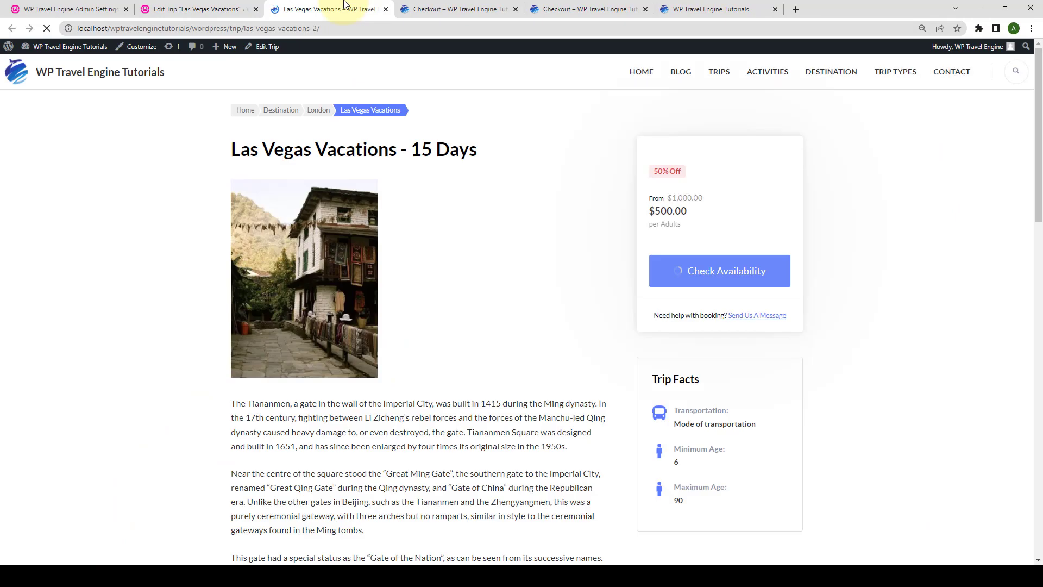
{"action": "left_click", "coordinate": [701, 277]}
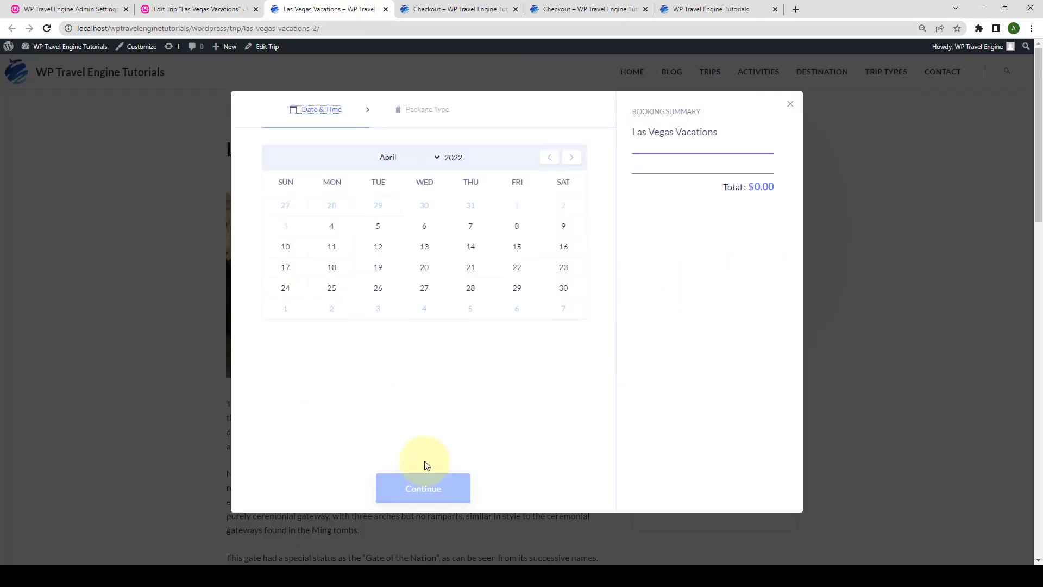
{"action": "left_click", "coordinate": [424, 268]}
{"action": "left_click", "coordinate": [422, 486]}
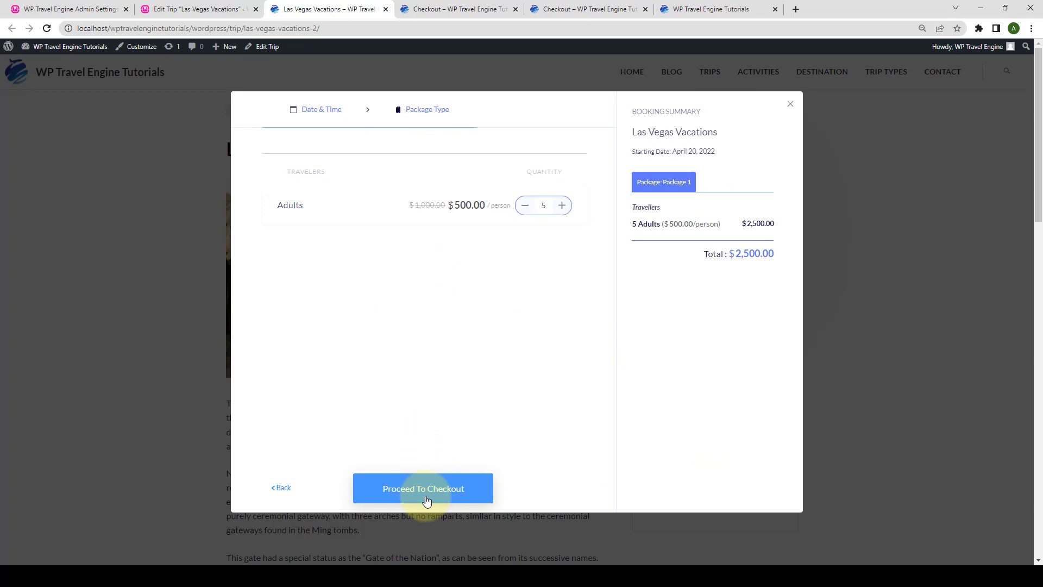
{"action": "left_click", "coordinate": [425, 497]}
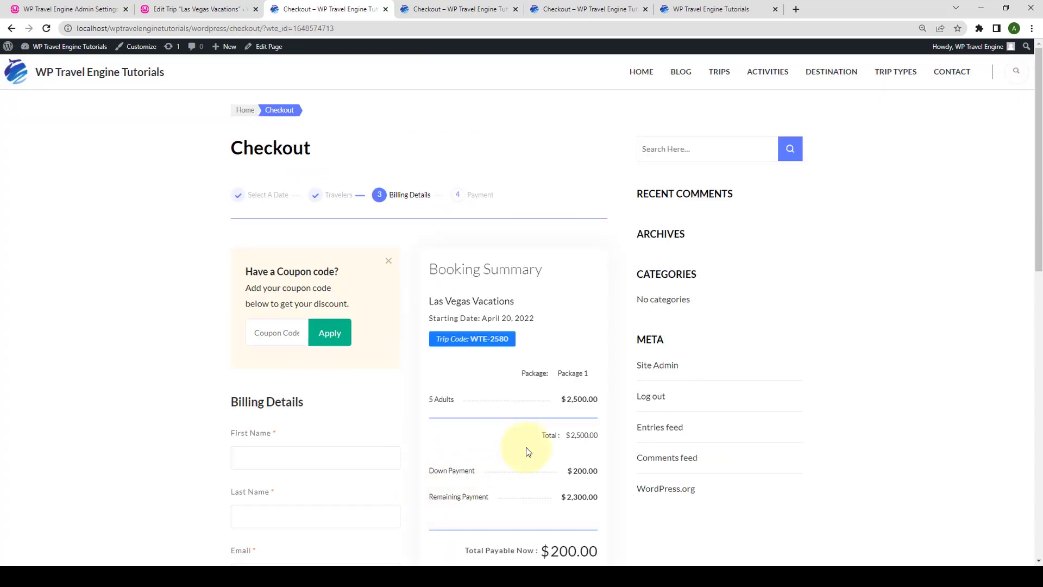
{"action": "scroll", "coordinate": [527, 532], "scroll_direction": "down", "scroll_amount": 2}
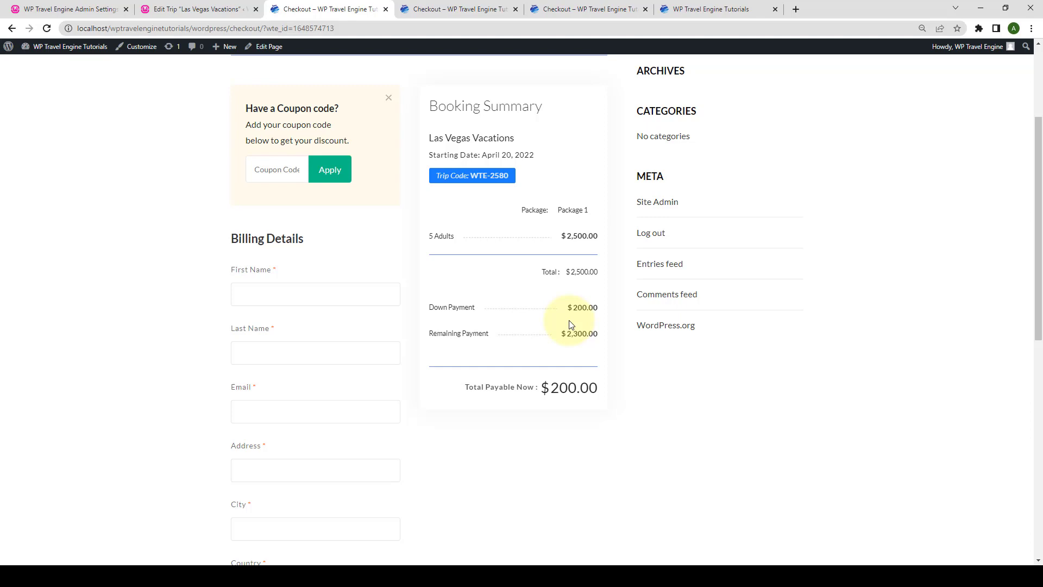
{"action": "scroll", "coordinate": [569, 333], "scroll_direction": "down", "scroll_amount": 7}
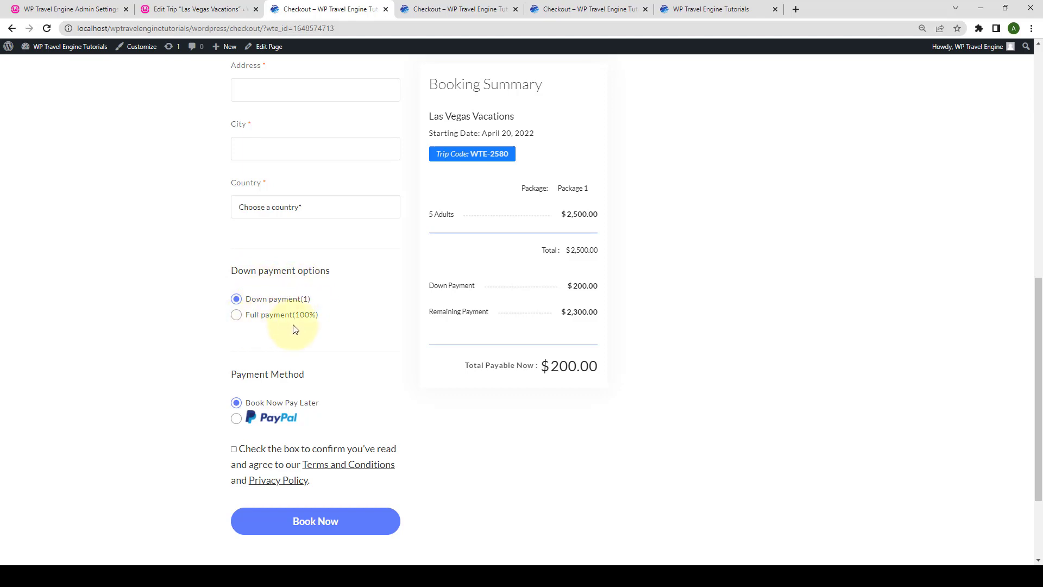
{"action": "left_click", "coordinate": [238, 319]}
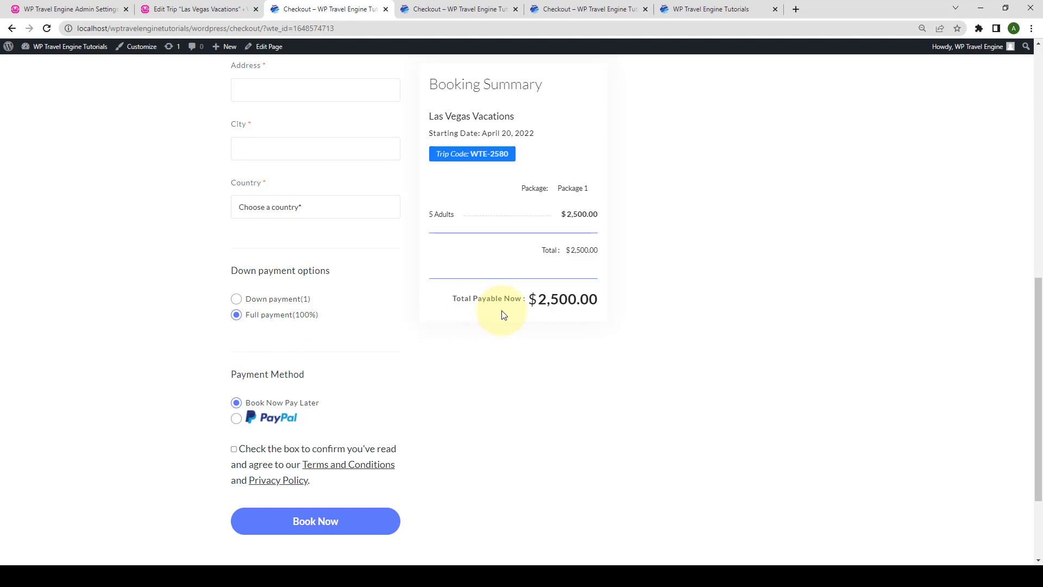
{"action": "scroll", "coordinate": [546, 320], "scroll_direction": "up", "scroll_amount": 1}
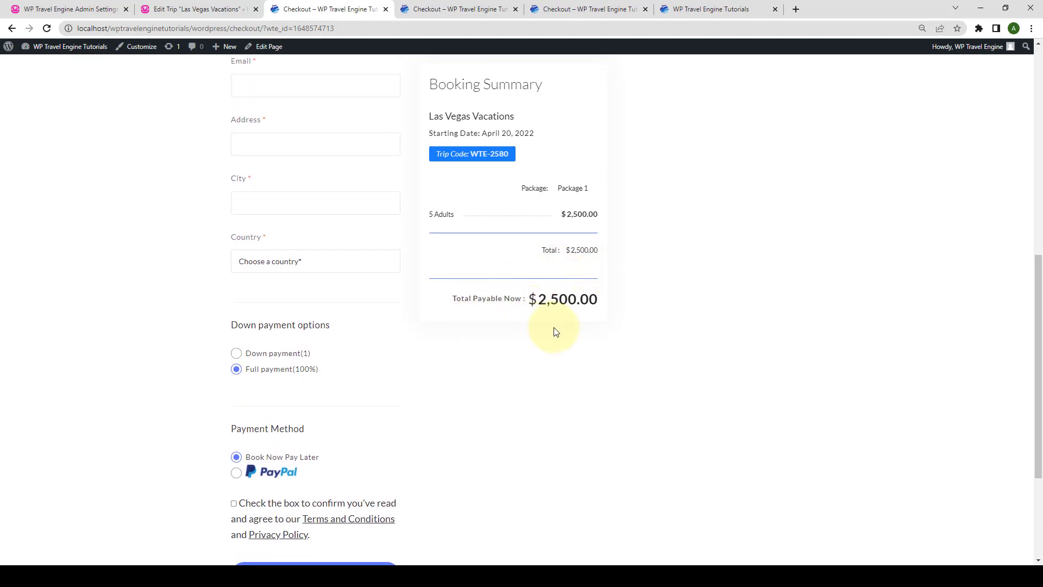
{"action": "scroll", "coordinate": [375, 315], "scroll_direction": "down", "scroll_amount": 2}
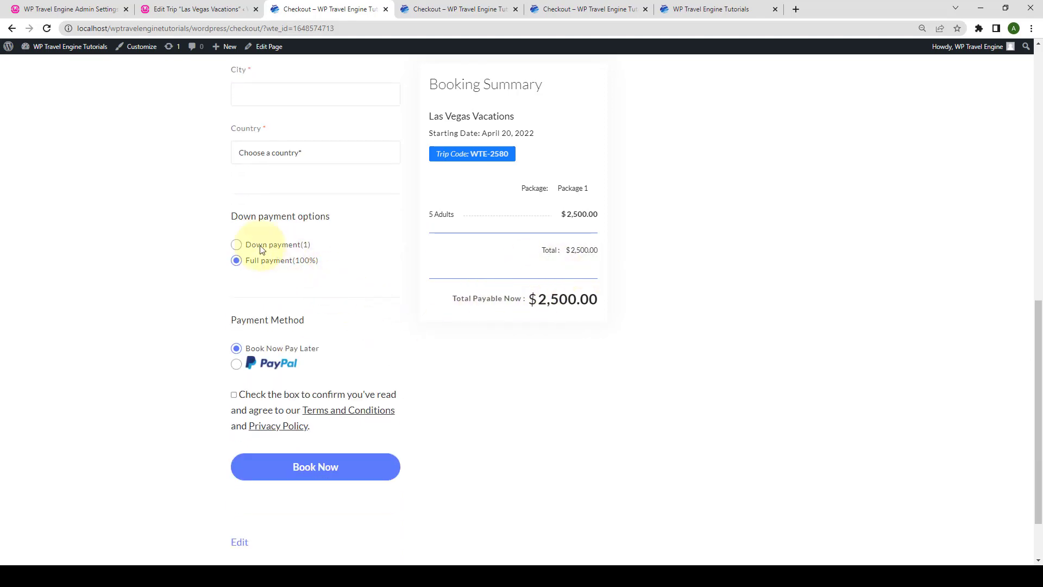
{"action": "left_click", "coordinate": [237, 245]}
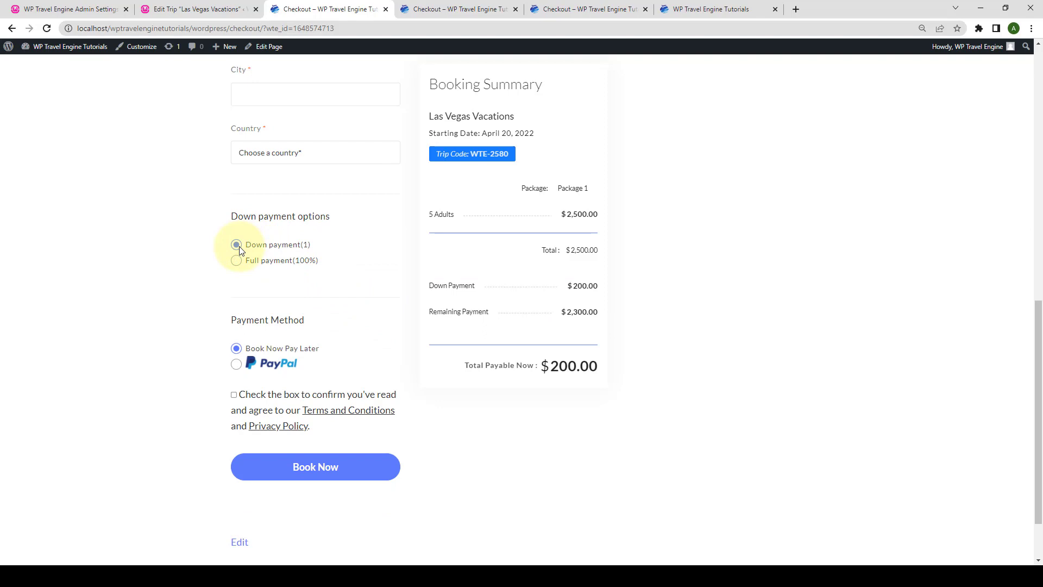